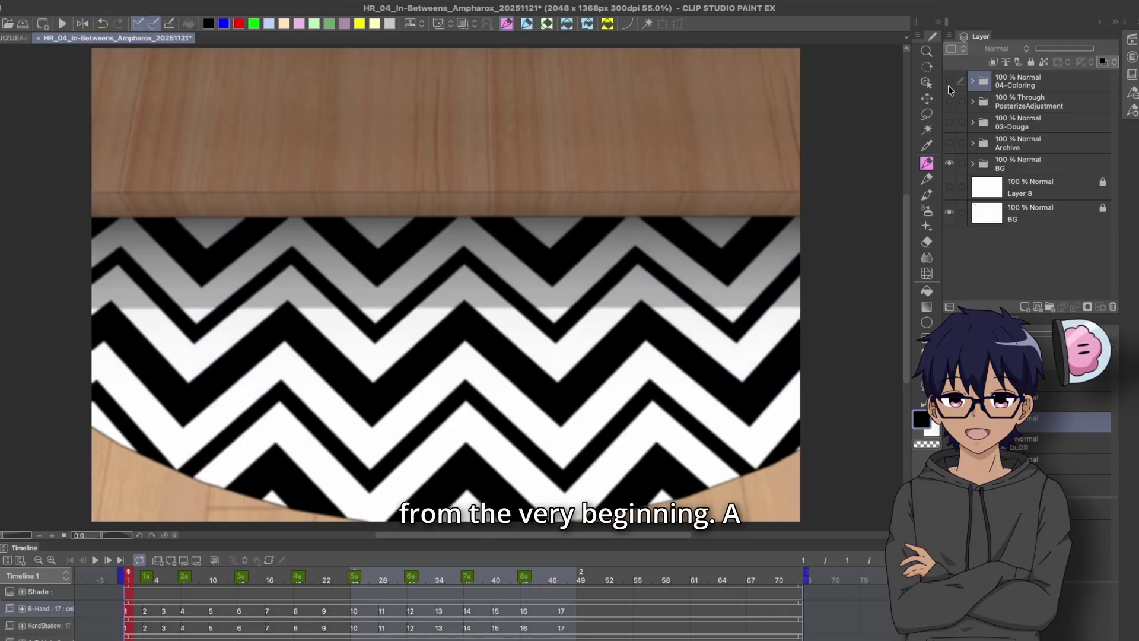
- Hide the BG folder and toggle the BG paper layer off and on to check the animation paper template
left_click(949, 166)
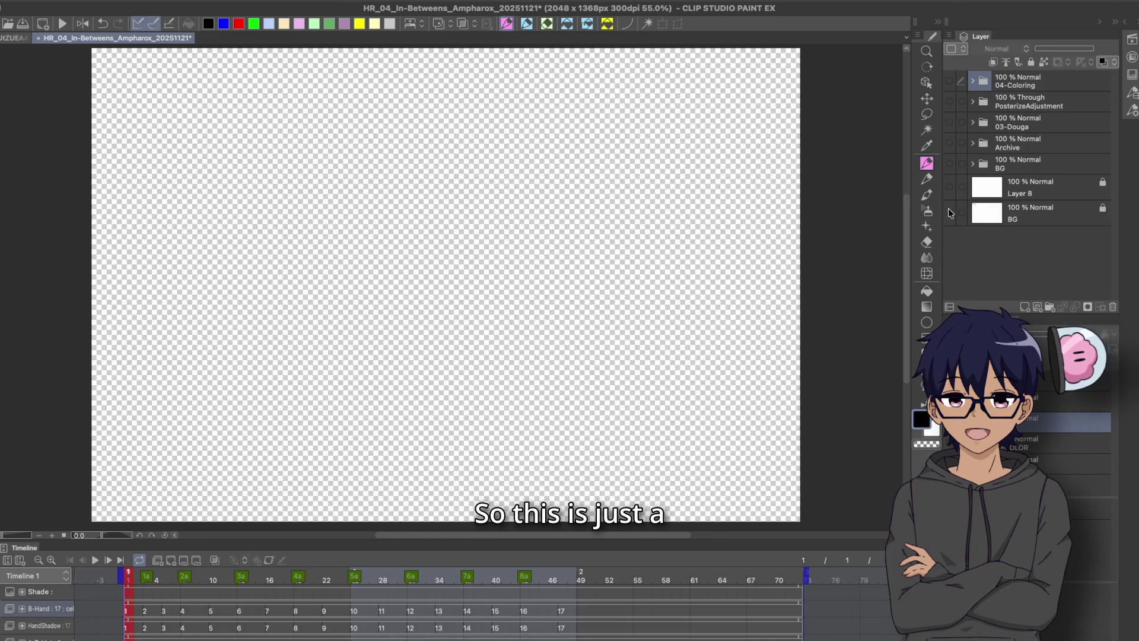
left_click(949, 211)
left_click(949, 212)
left_click(950, 212)
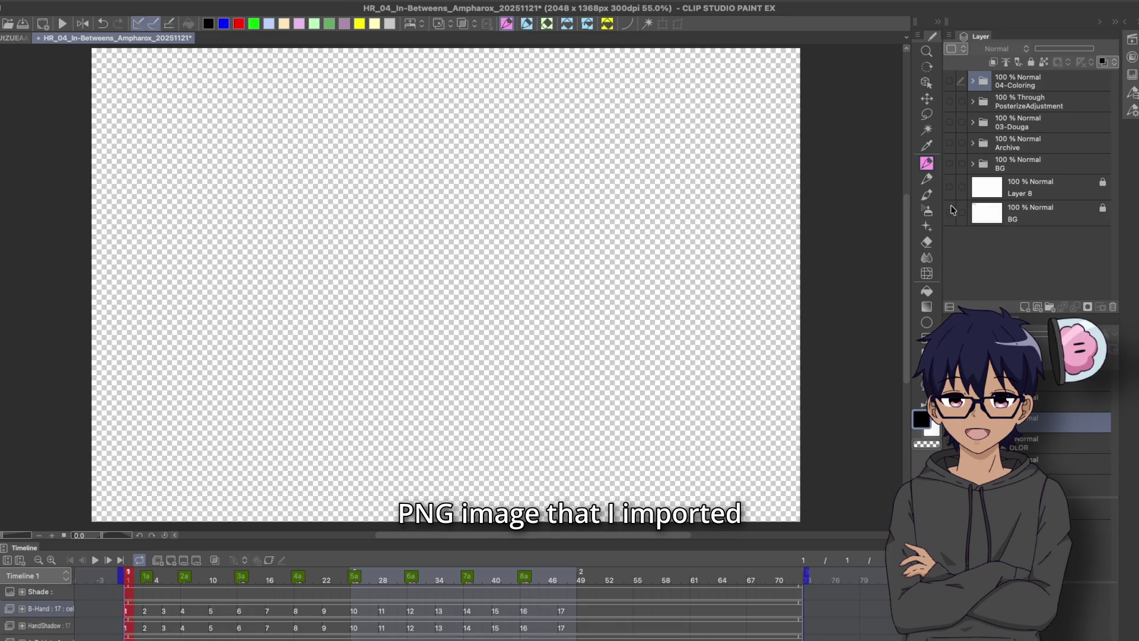
left_click(949, 212)
left_click(950, 211)
left_click(950, 212)
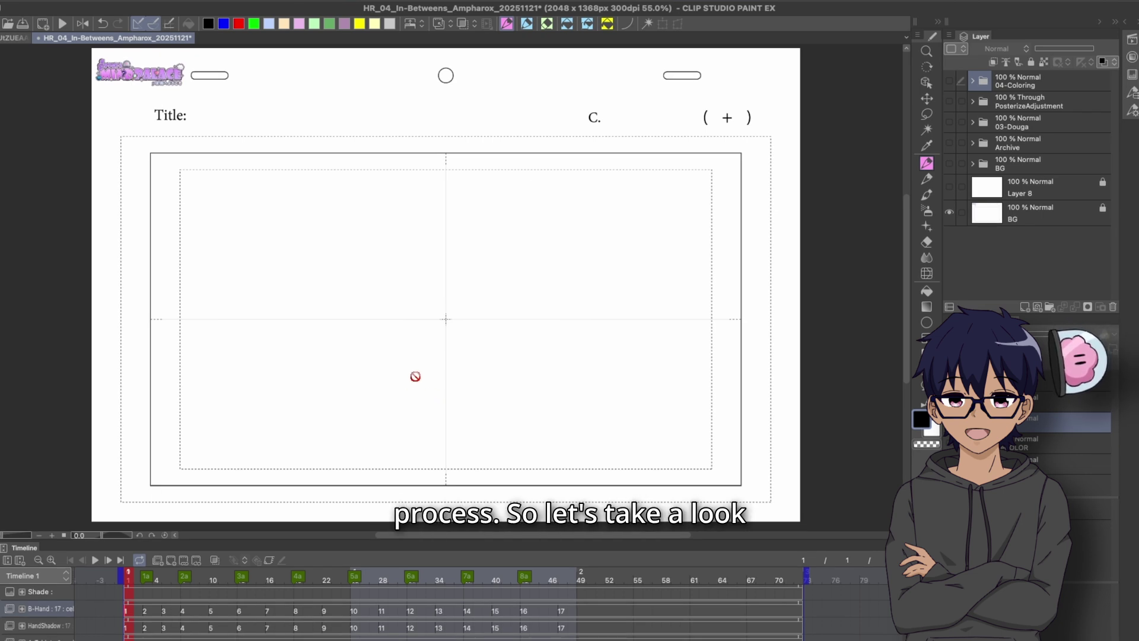
- Show the Archive folder with the layout drawings and make it the active layer folder
left_click(952, 145)
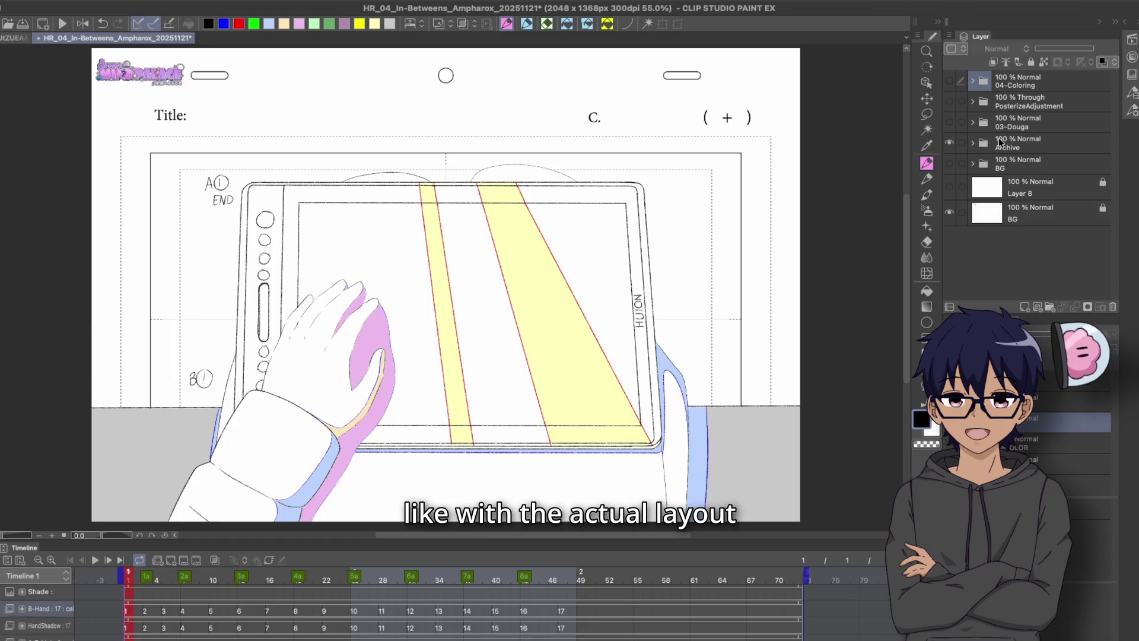
left_click(997, 150)
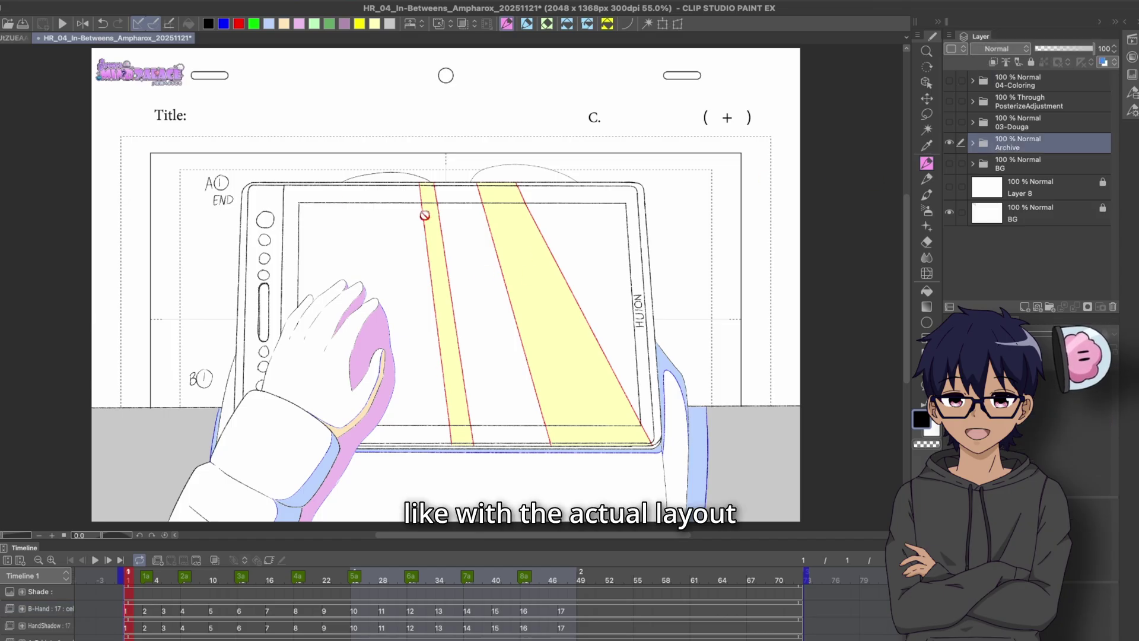
left_click_drag(1066, 47, 1060, 50)
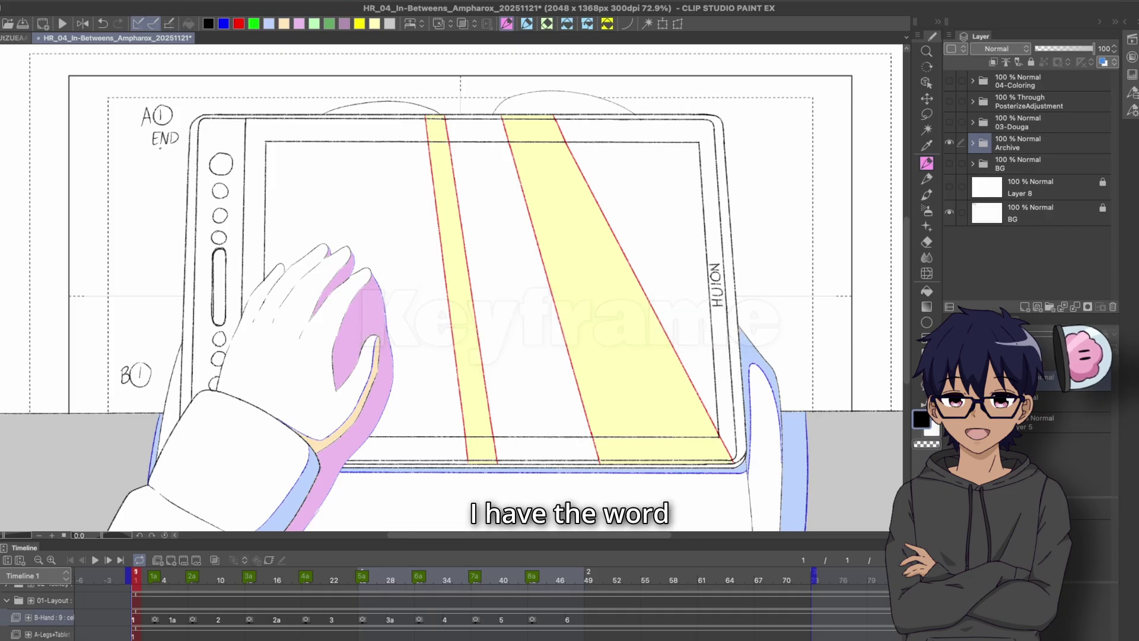
- Examine the A1 END notation on the layout drawing and the A-Legs+Tablet track's cel at frame 1
scroll(166, 172, "up", 3)
left_click_drag(159, 183, 210, 268)
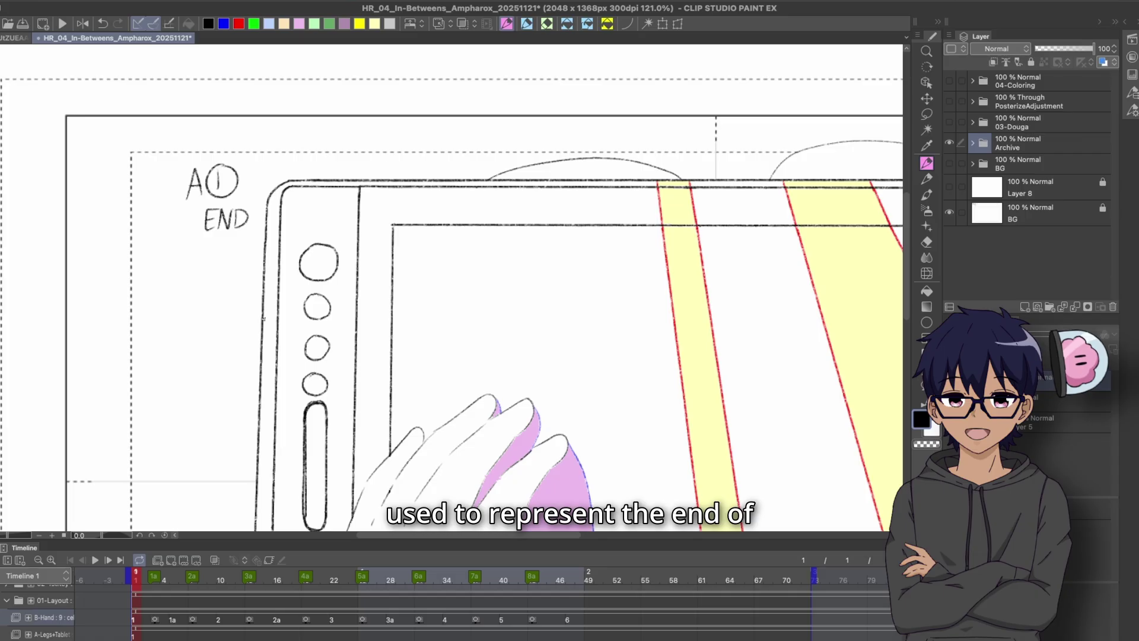
scroll(263, 319, "down", 4)
scroll(193, 228, "up", 1)
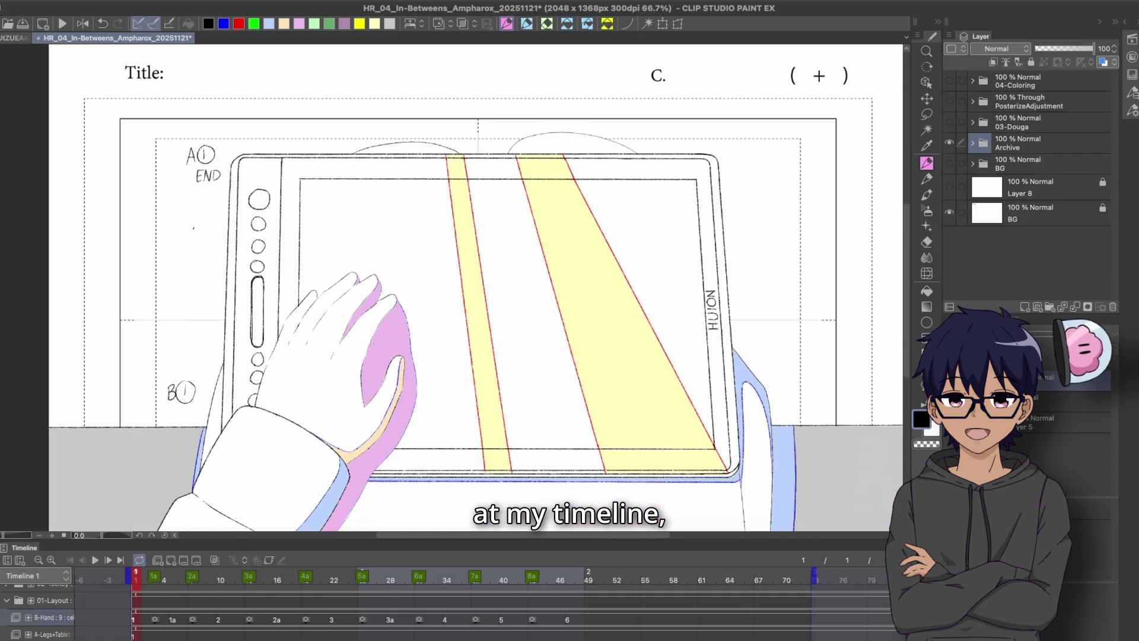
left_click(134, 637)
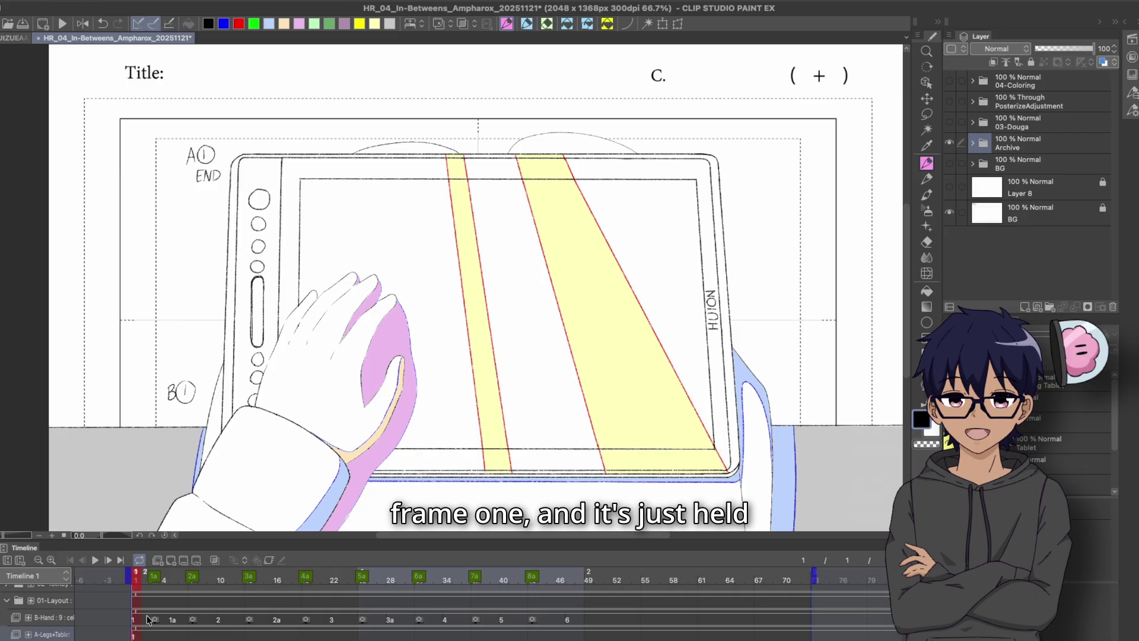
mouse_move(139, 582)
left_mouse_down()
mouse_move(369, 553)
mouse_move(136, 570)
left_mouse_up()
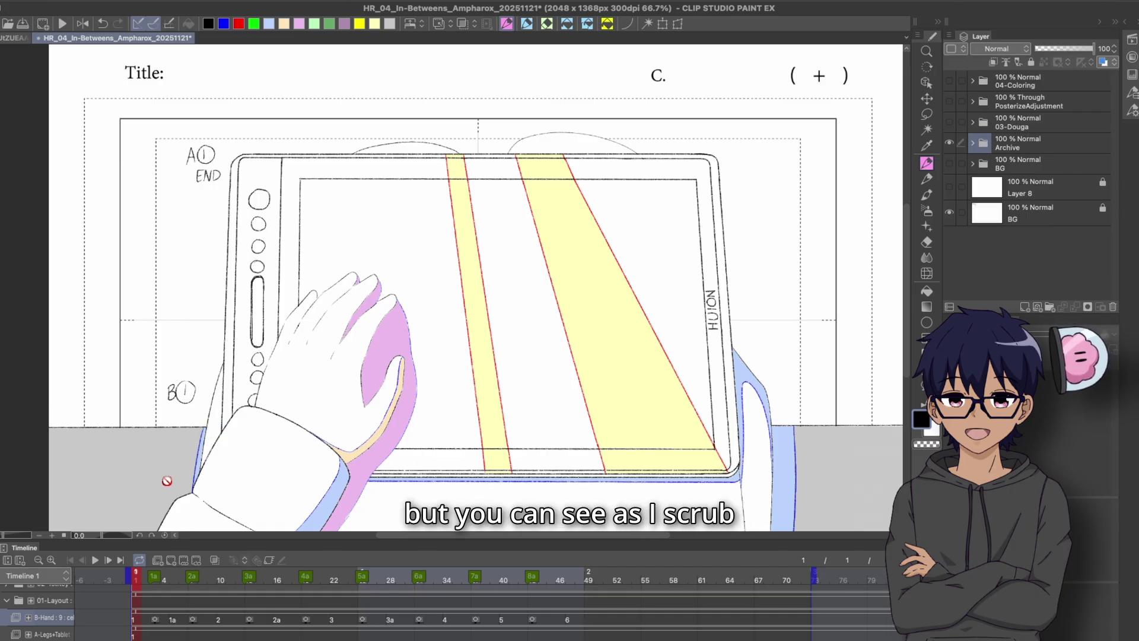
- Scrub through the B-Hand cels of the layout, view in-between cel 1a, and return to frame 1
key("Return")
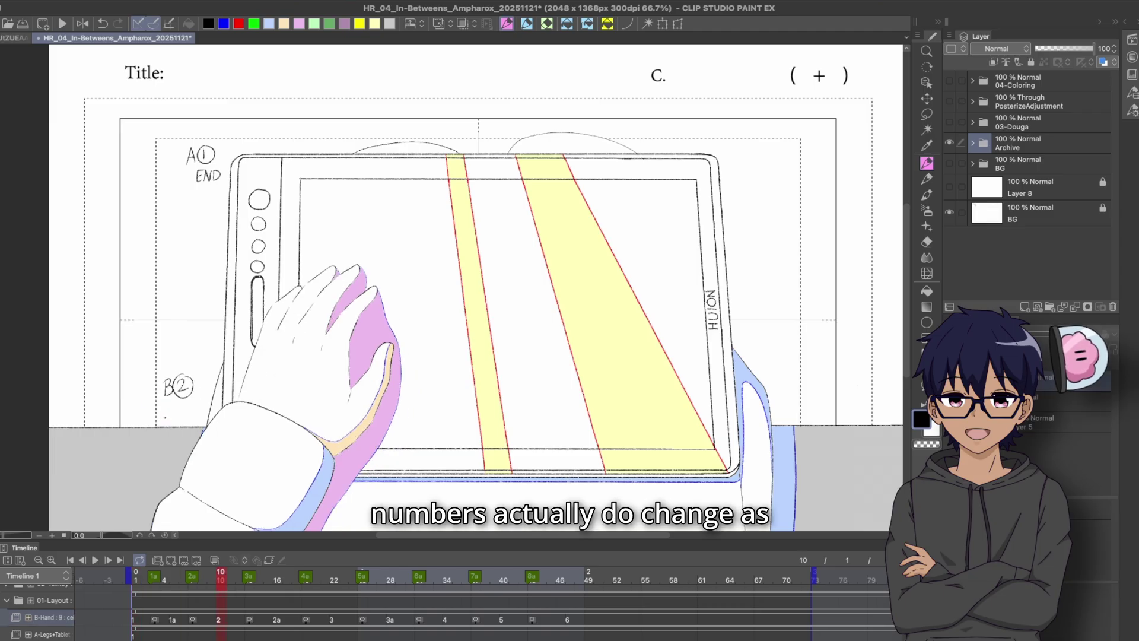
mouse_move(335, 579)
left_mouse_down()
mouse_move(390, 579)
mouse_move(136, 579)
left_mouse_up()
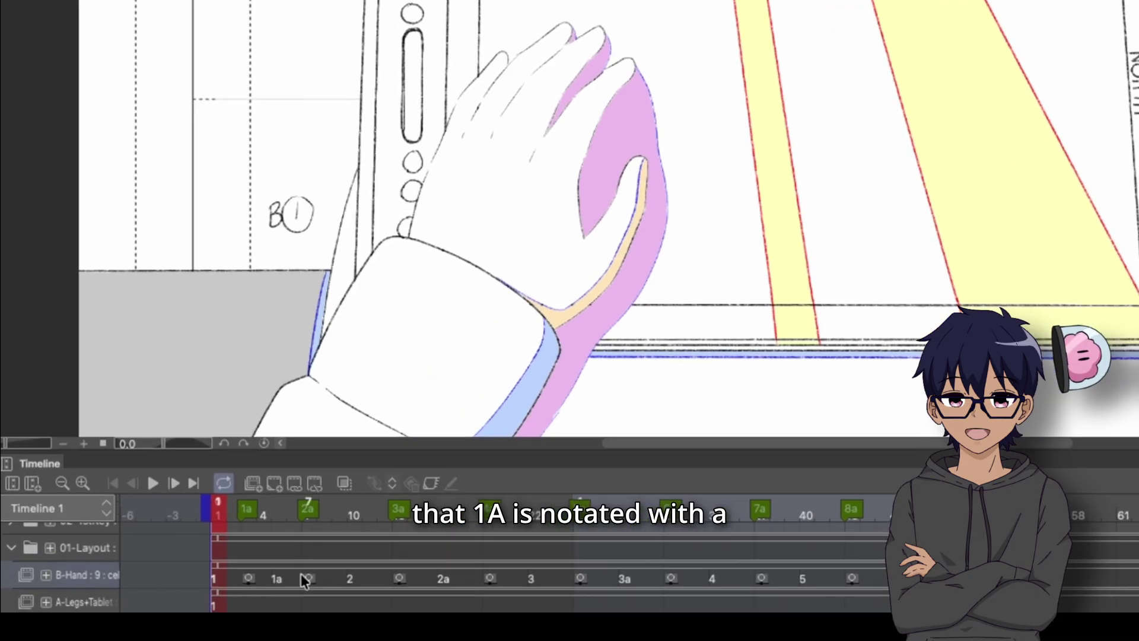
left_click(182, 617)
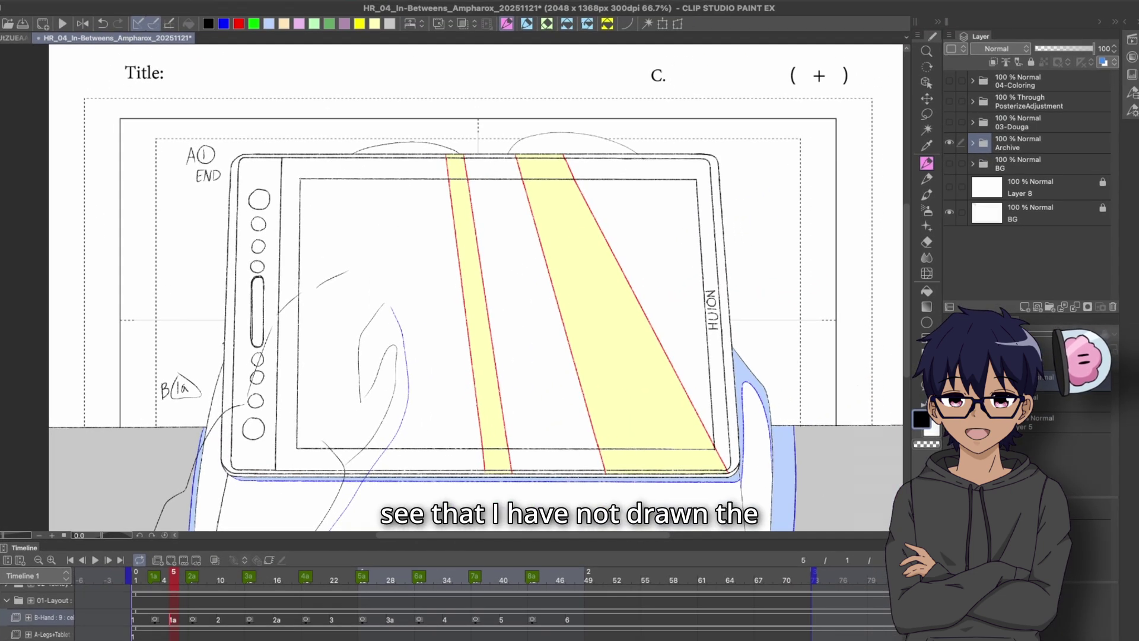
left_click(136, 573)
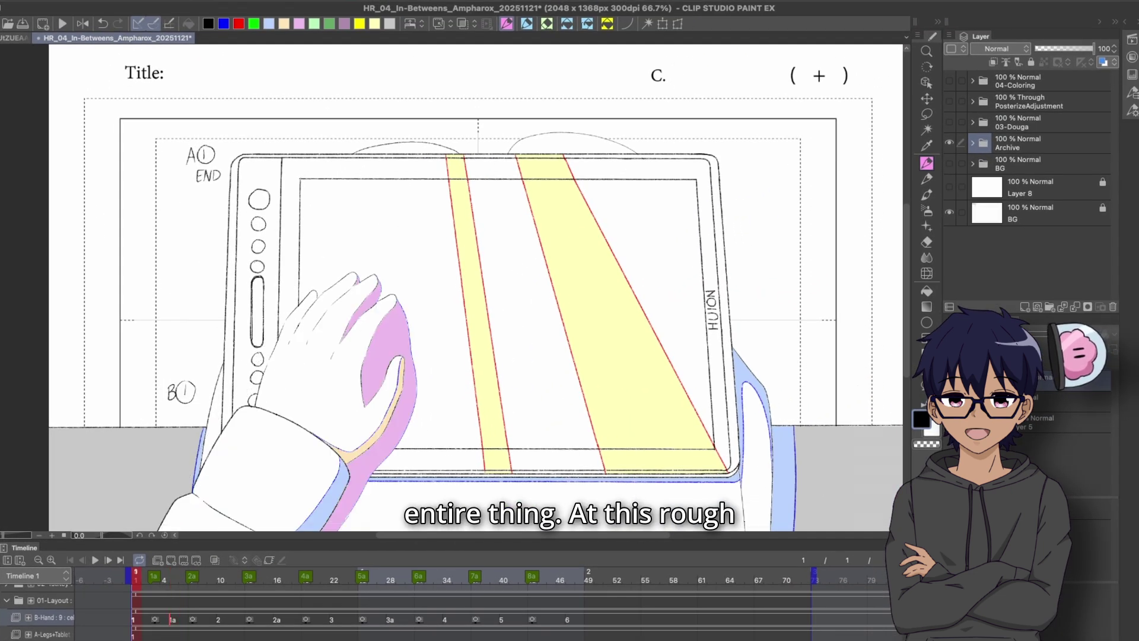
- Flip back and forth between B-Hand keyframes 1 and 2 and in-between 1a to compare the drawings
key("period")
key("period")
key("period")
key("period")
key("period")
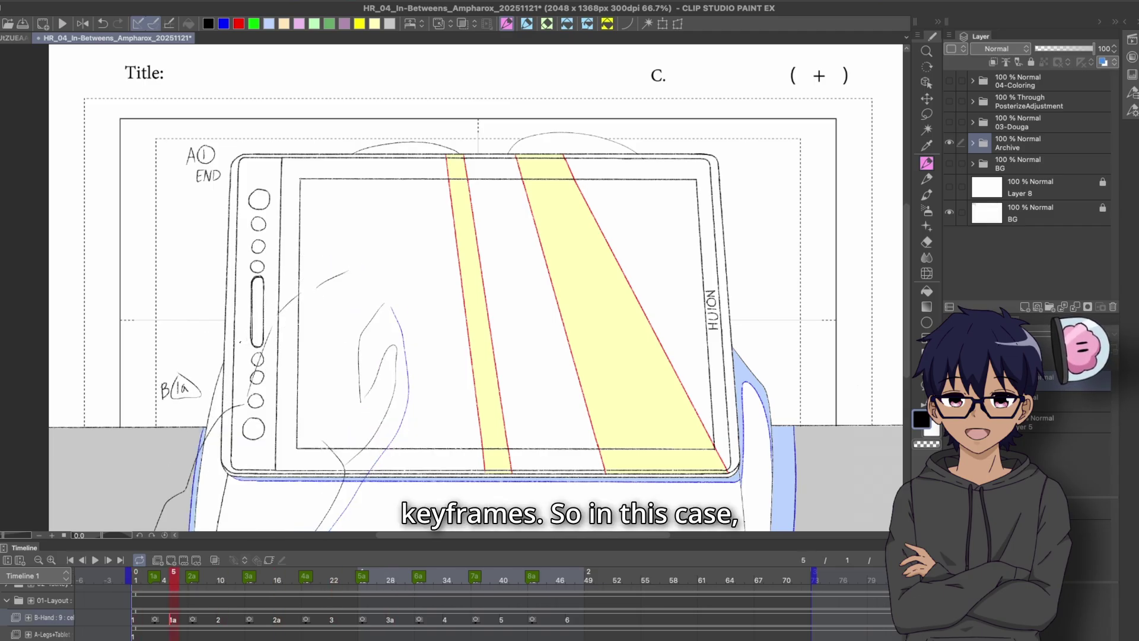
key("Right")
key("Left")
key("Left")
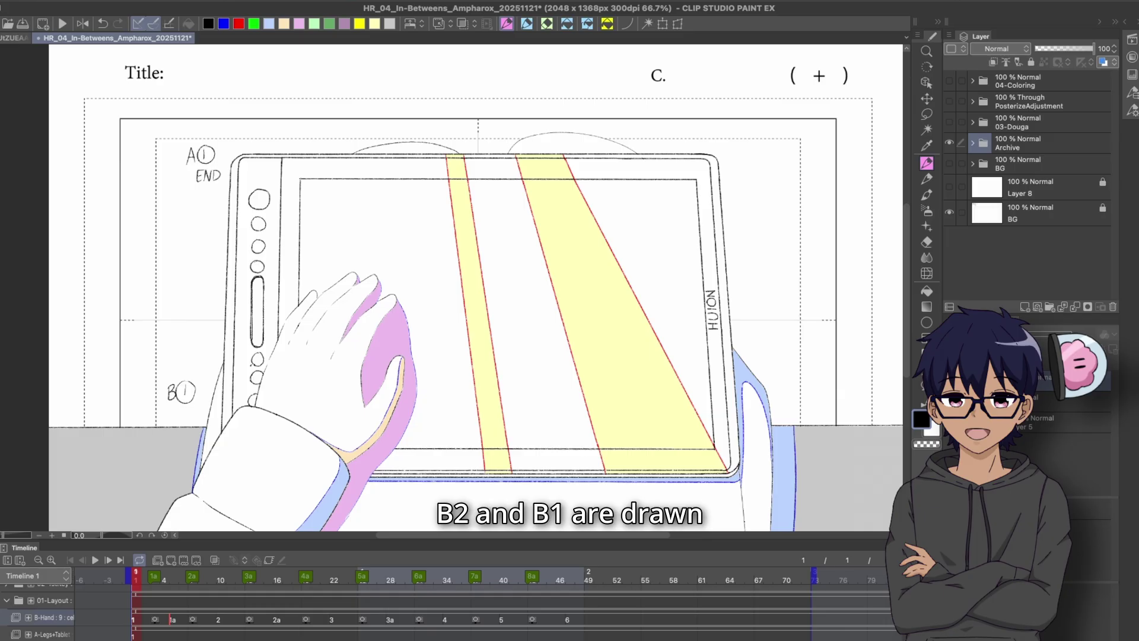
key("Right")
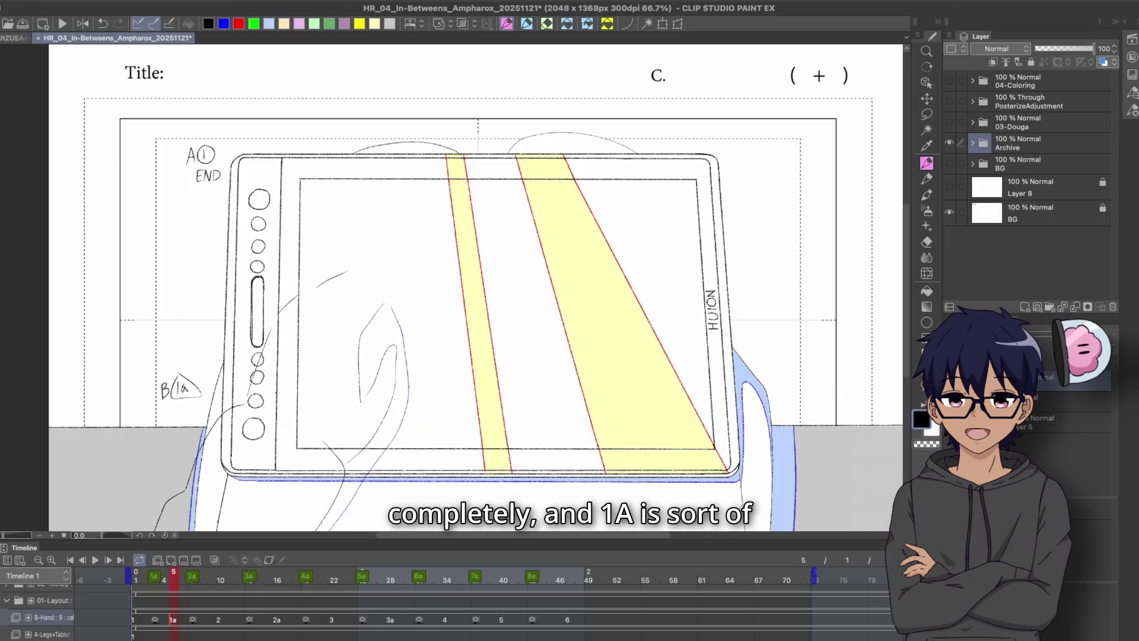
key("Left")
key("Right")
key("Right")
key("Left")
key("Left")
key("Right")
key("Right")
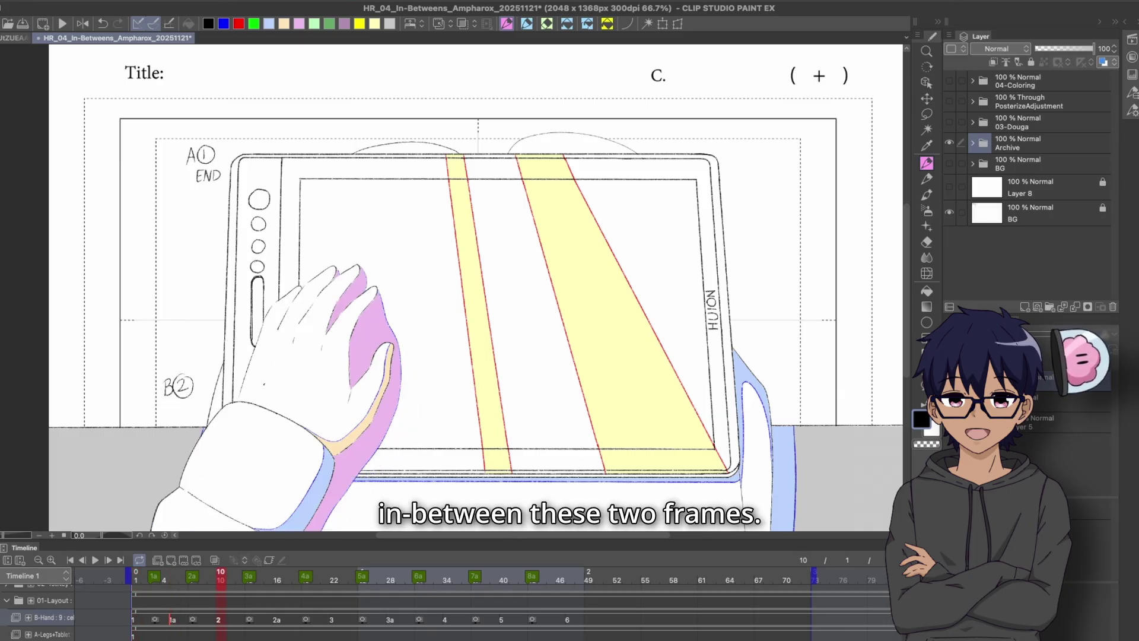
key("Left")
key("Right")
key("Left")
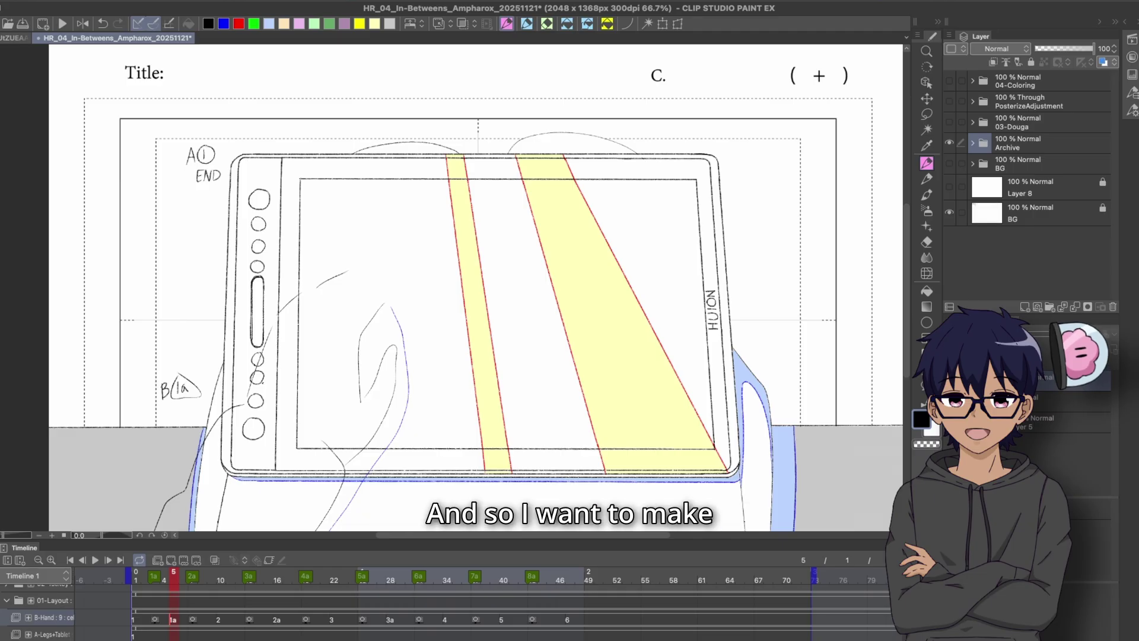
key("Left")
key("Left")
key("Right")
key("Right")
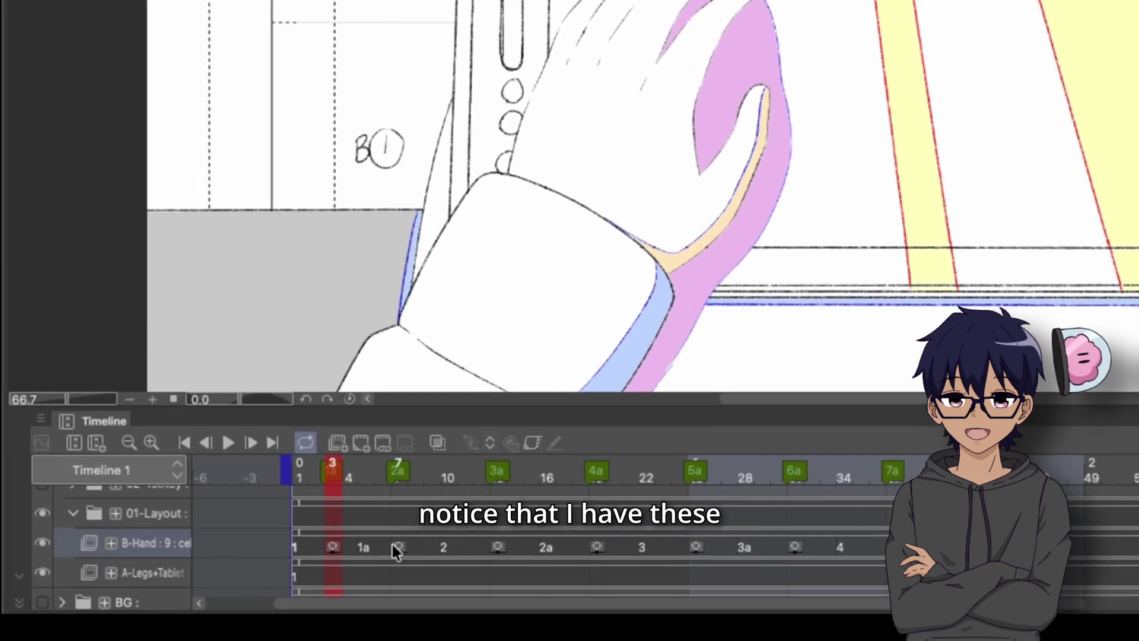
- Inspect the in-between label marks on the B-Hand track at frames 3 and 7
left_click(193, 620)
left_click(345, 537)
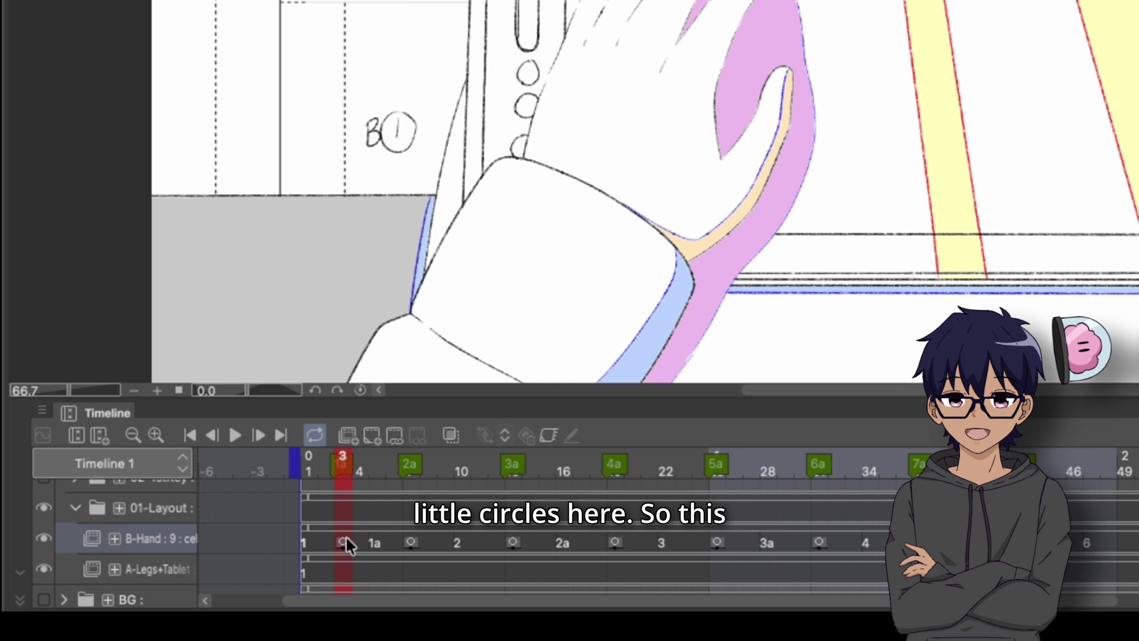
left_click(414, 534)
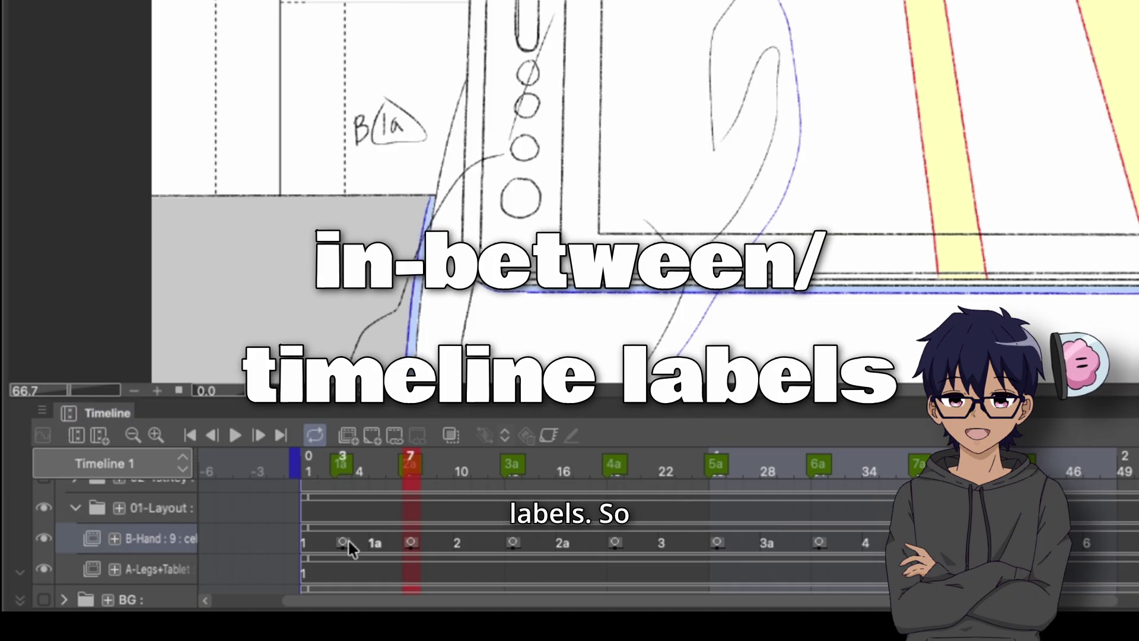
- Review the timeline's Label commands, close them, and return the playhead to frame 1
left_click(43, 412)
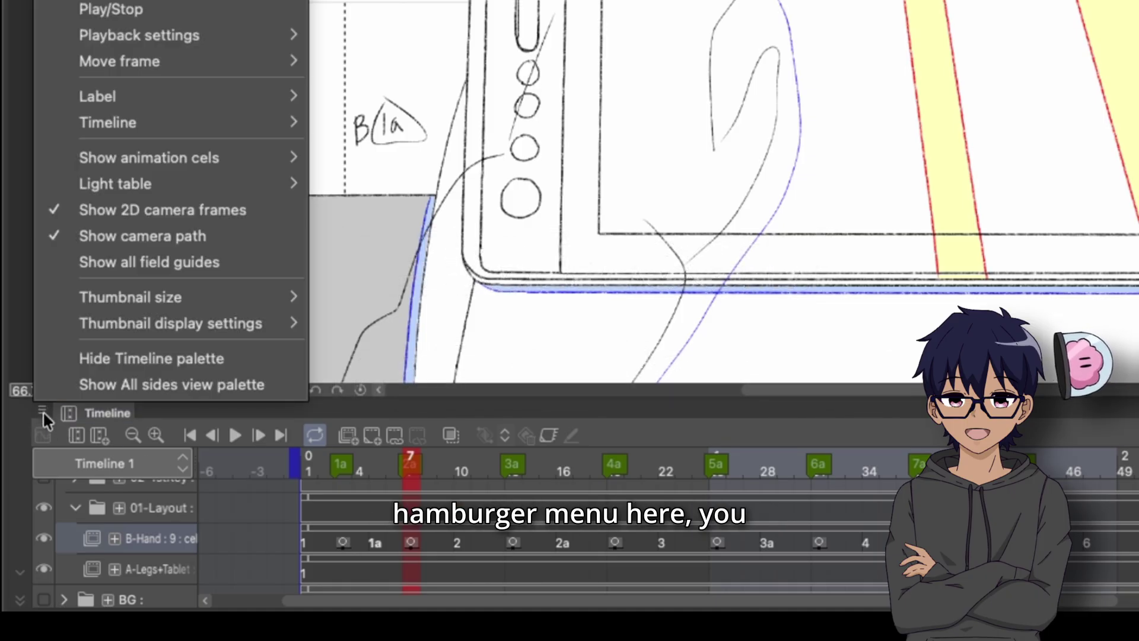
left_click(127, 98)
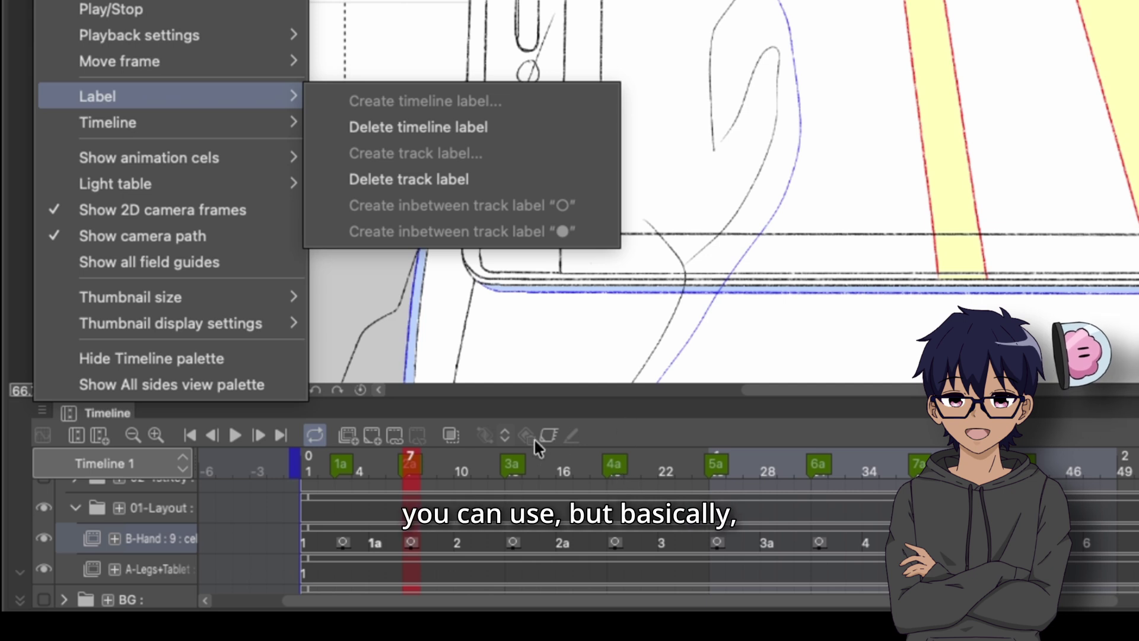
left_click(340, 465)
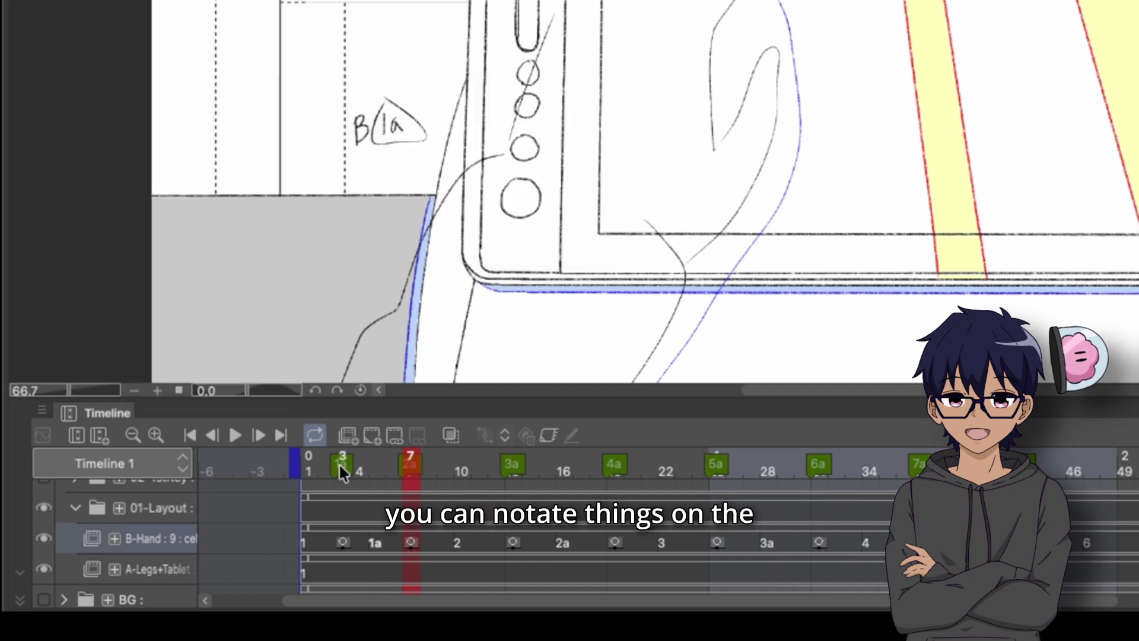
mouse_move(383, 463)
left_mouse_down()
mouse_move(757, 468)
mouse_move(309, 470)
left_mouse_up()
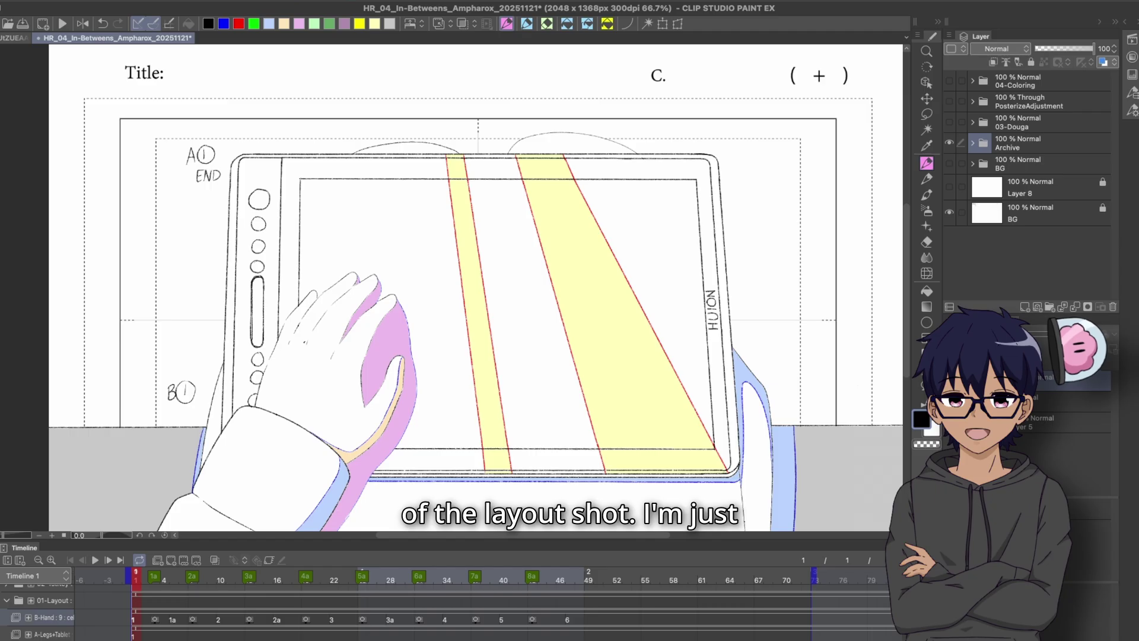
- Play the layout animation and step backward through the B-Hand cels
key("space")
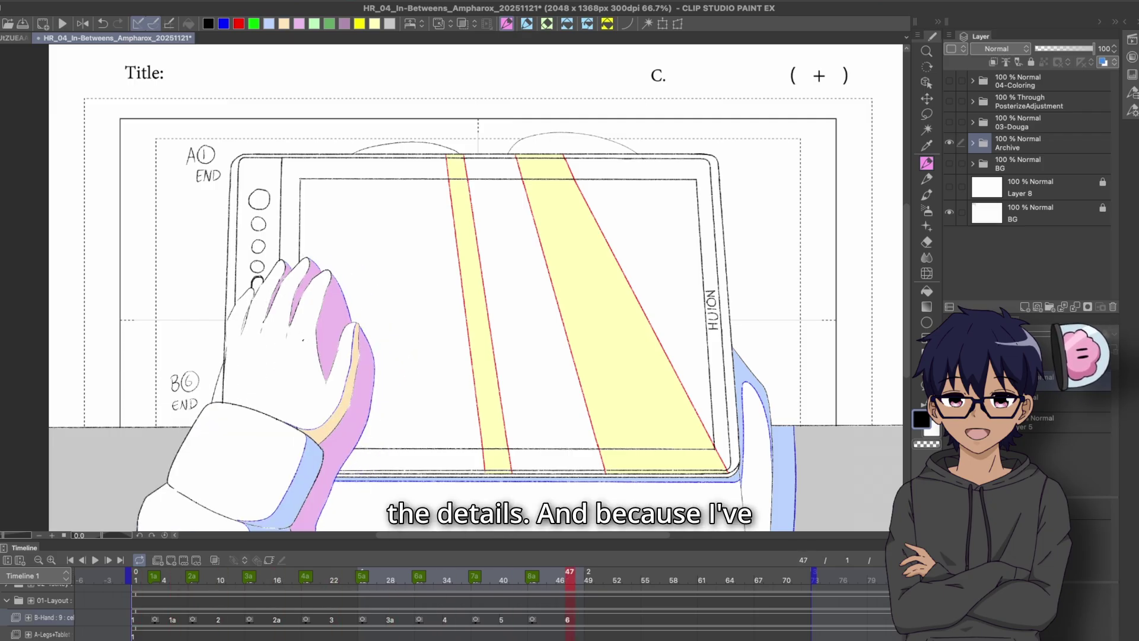
key("Left")
key("Left")
key("Left")
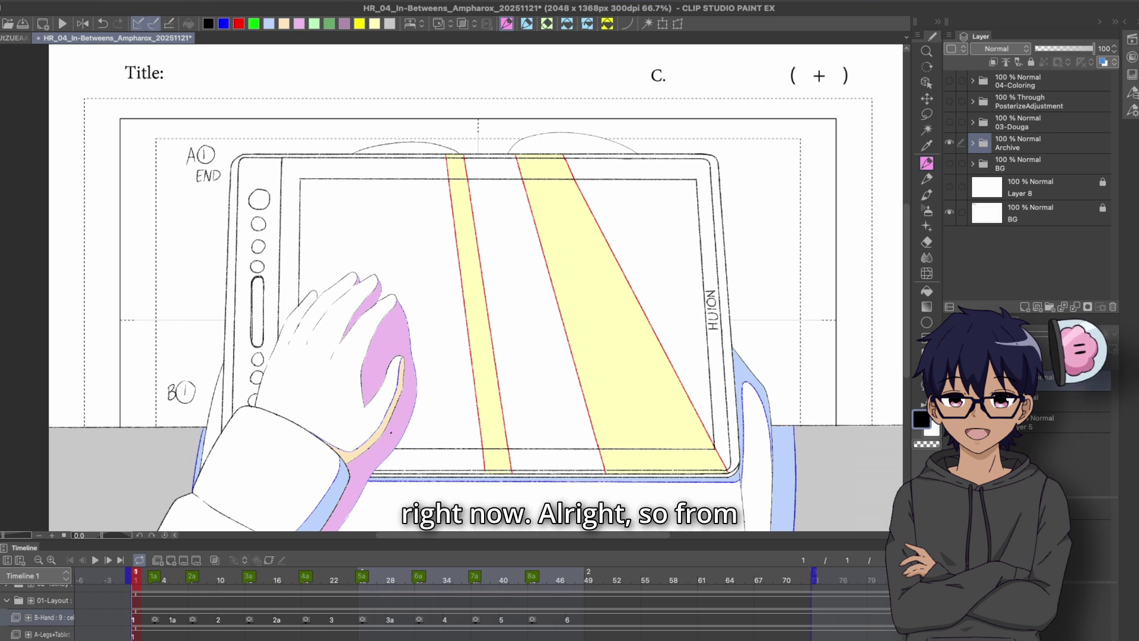
- Hide and collapse the 01-Layout folder, expand 02-1stKey, and show its A-Legs+Tablet track
left_click(7, 600)
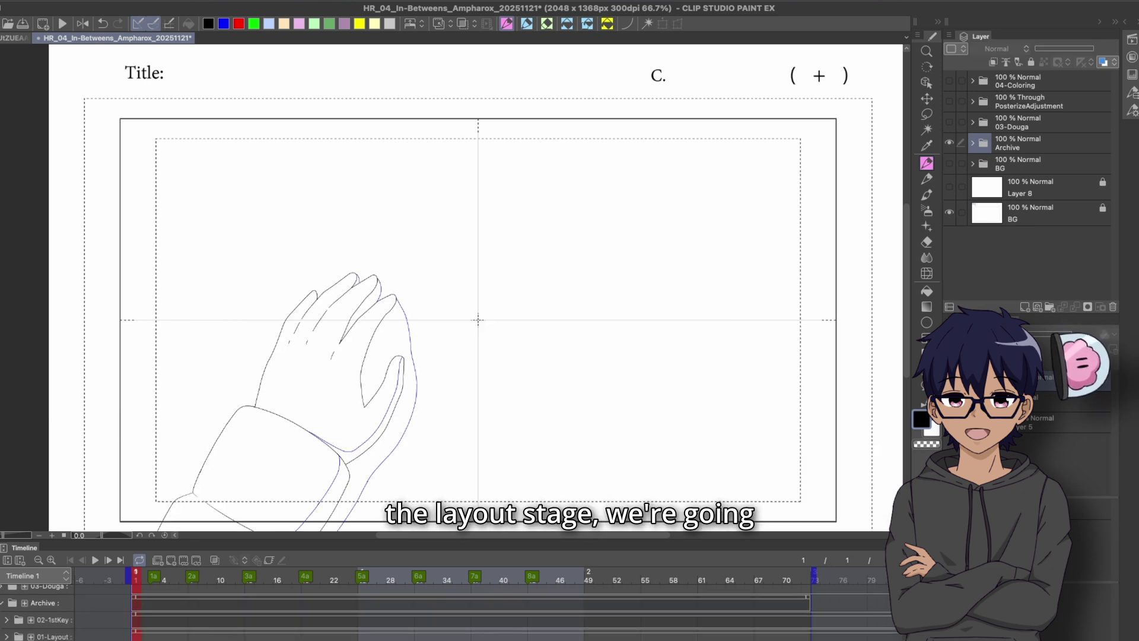
left_click(7, 620)
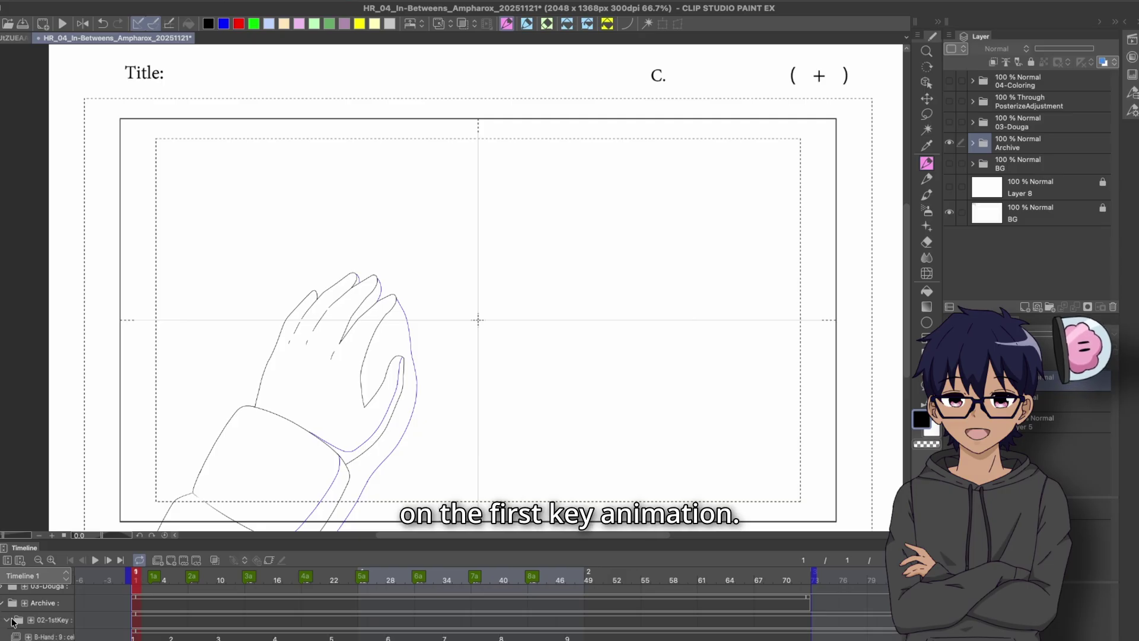
scroll(21, 623, "down", 2)
left_click(2, 632)
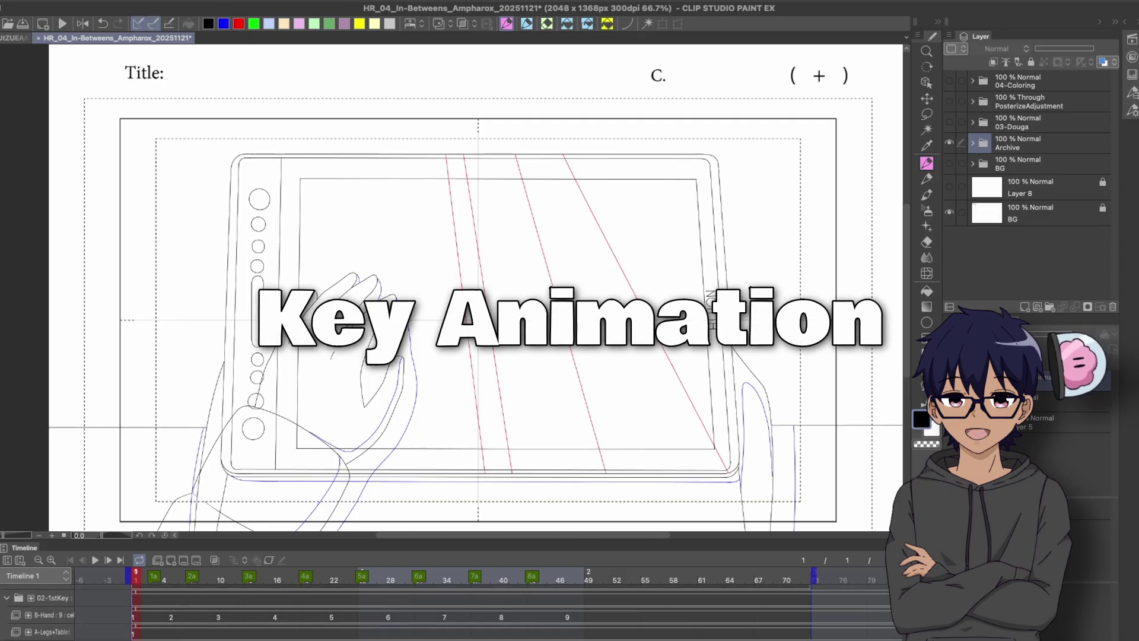
- Examine the clean first-key line art of the hand and tablet up close and as a whole at frame 1
scroll(225, 311, "up", 3)
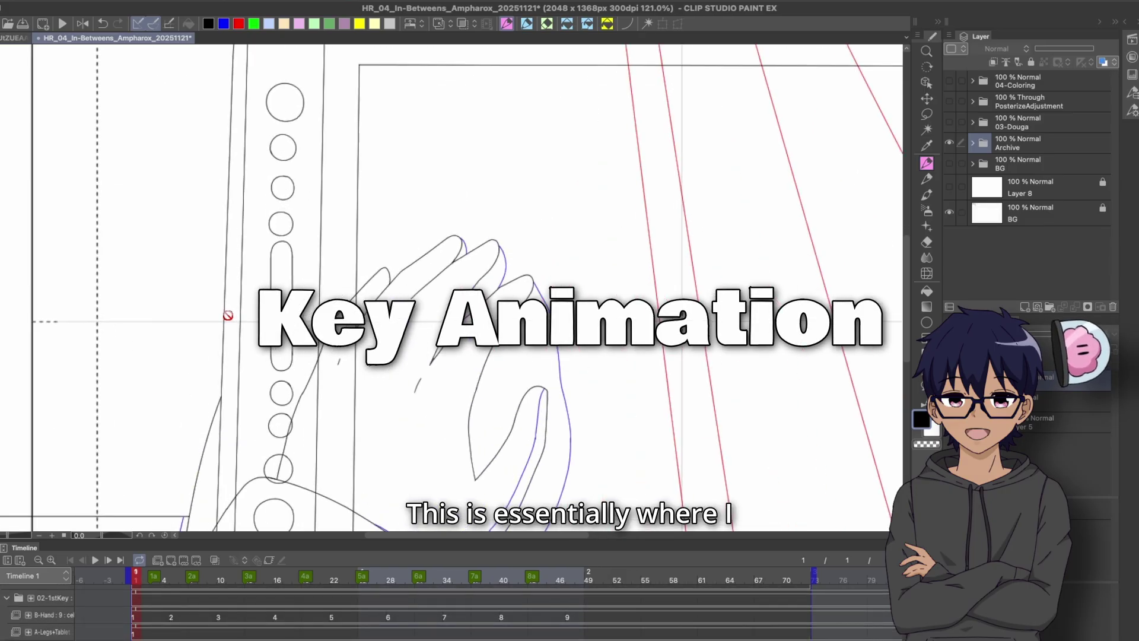
scroll(228, 315, "down", 1)
scroll(262, 323, "down", 1)
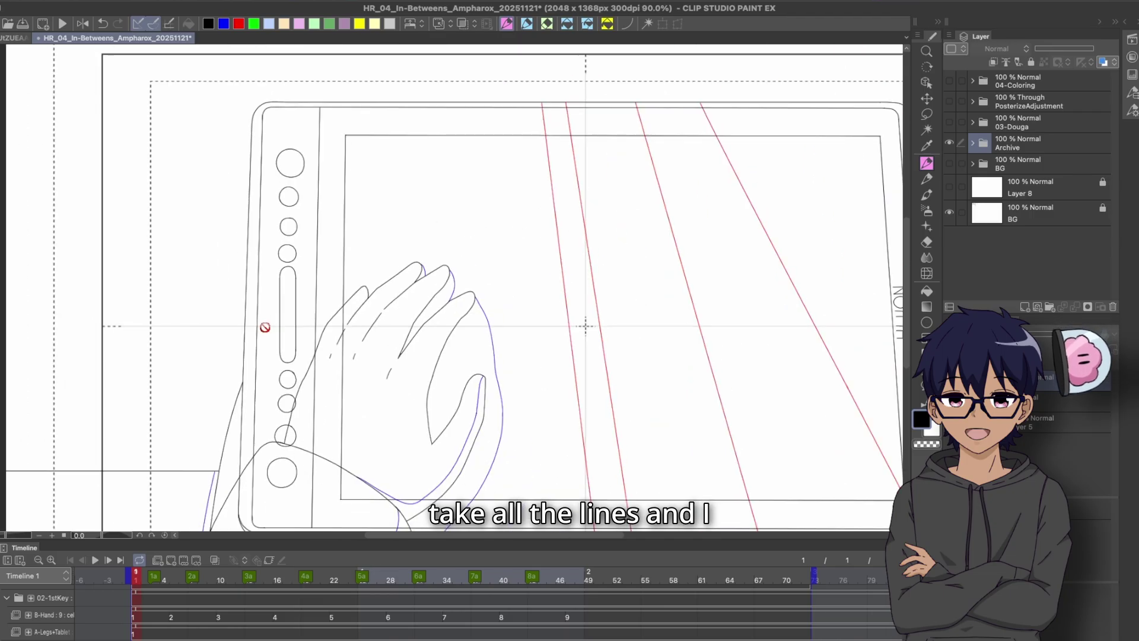
scroll(264, 326, "down", 1)
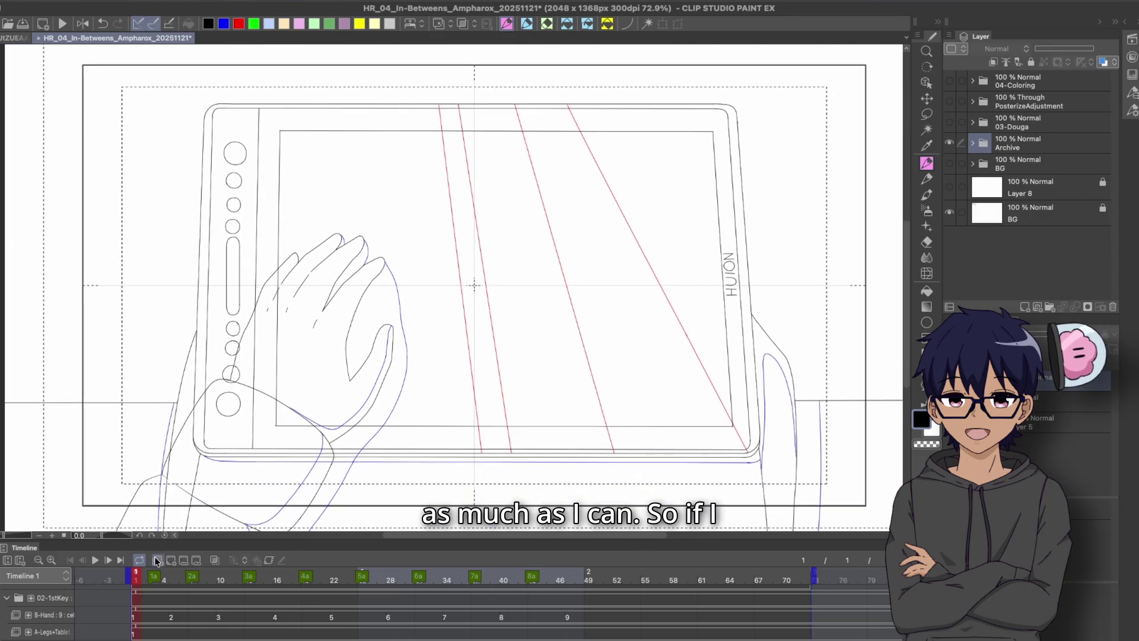
mouse_move(141, 576)
left_mouse_down()
mouse_move(172, 578)
mouse_move(131, 573)
left_mouse_up()
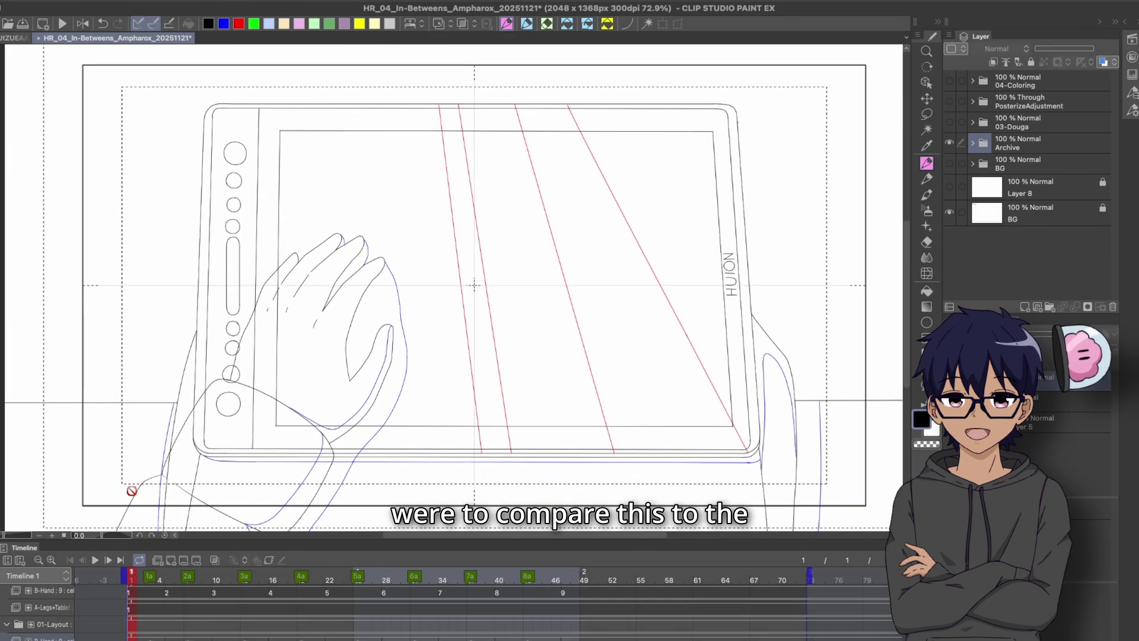
- Play the first-key animation with the whole page in view, and hide the paper template with its title and frame guides
scroll(202, 445, "down", 1)
scroll(180, 436, "down", 1)
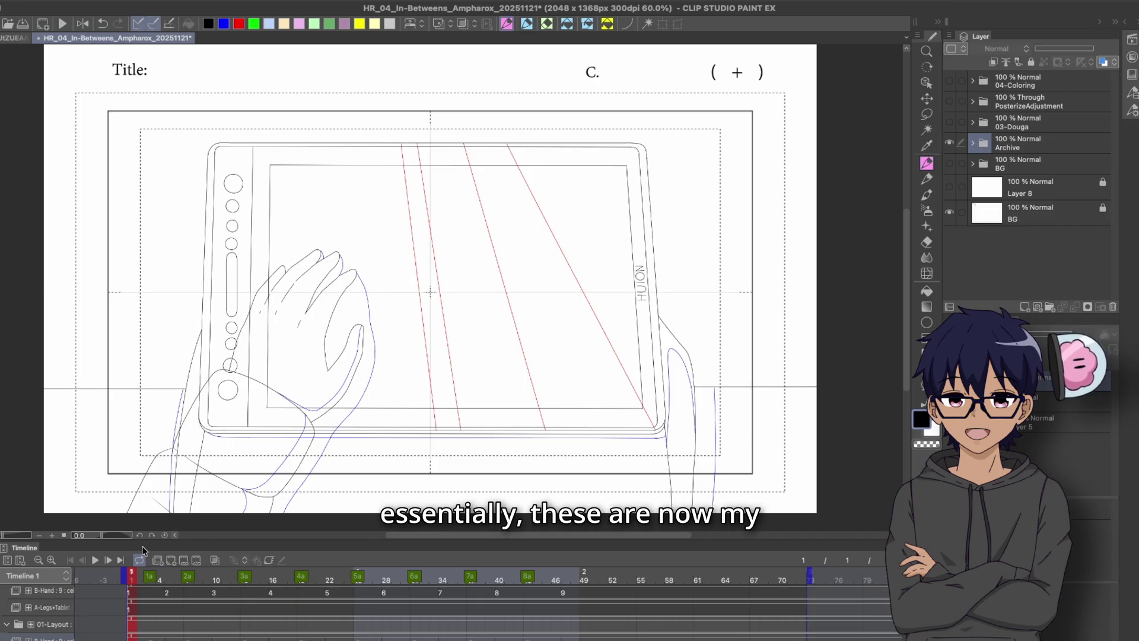
key("space")
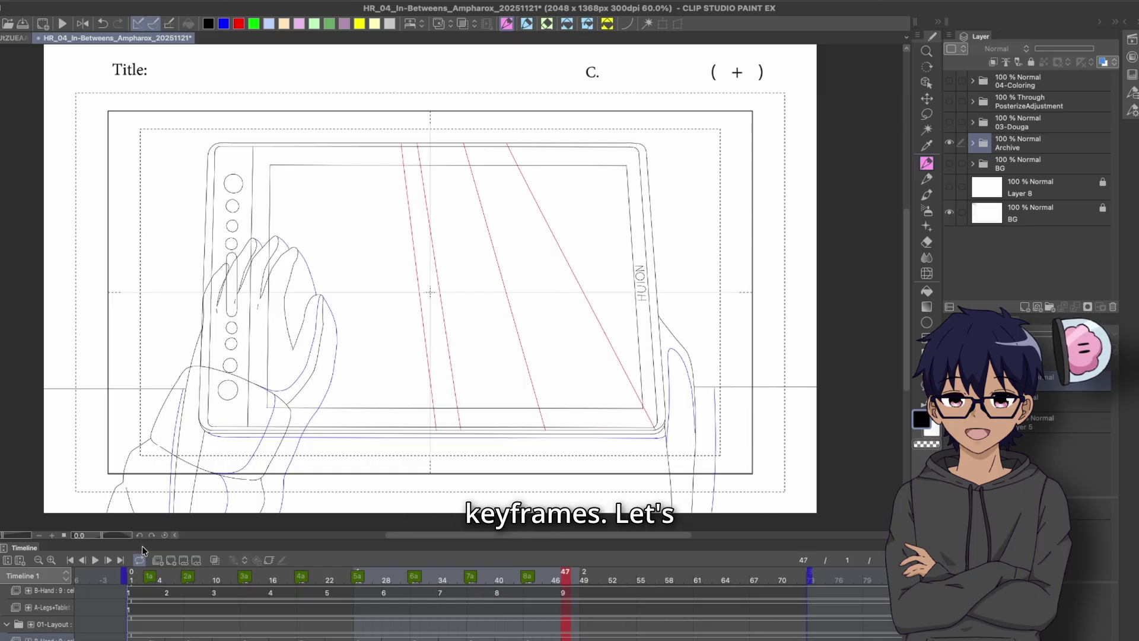
left_click(949, 212)
left_click(949, 186)
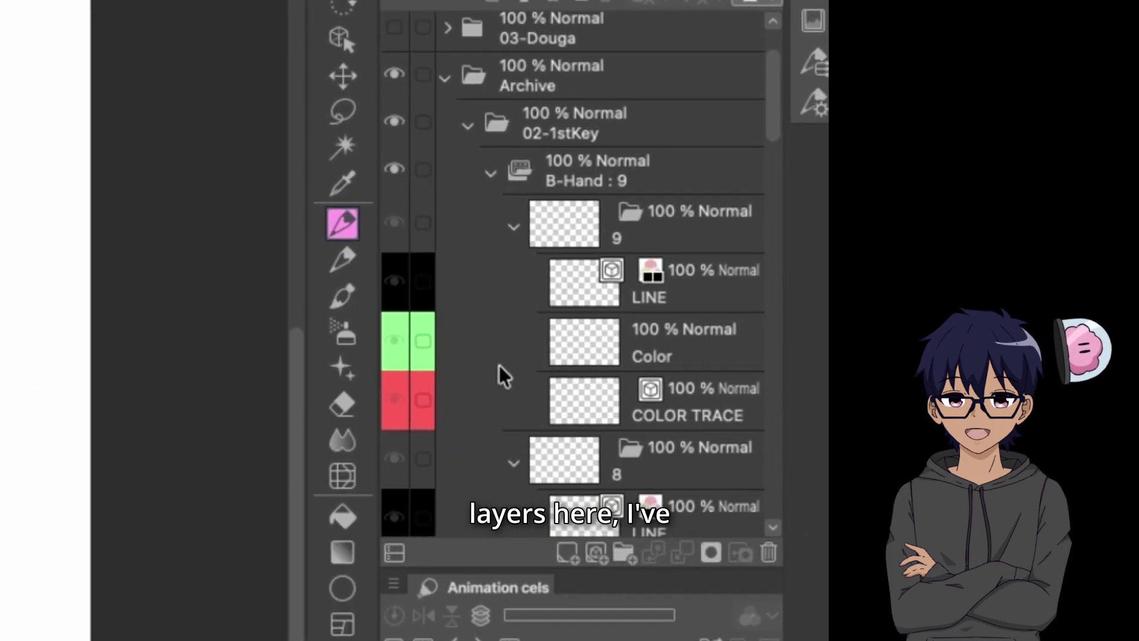
- Select cel folder 9 in the 02-1stKey B-Hand folder and collapse cel folders 9, 8, 7 and 6
scroll(505, 290, "down", 1)
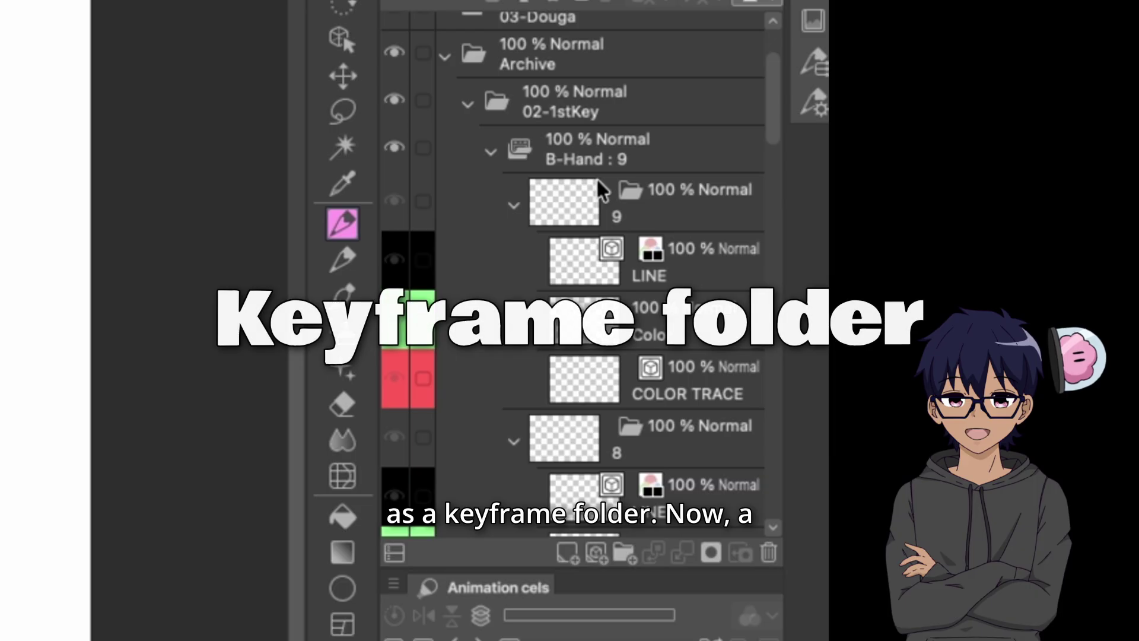
left_click(638, 201)
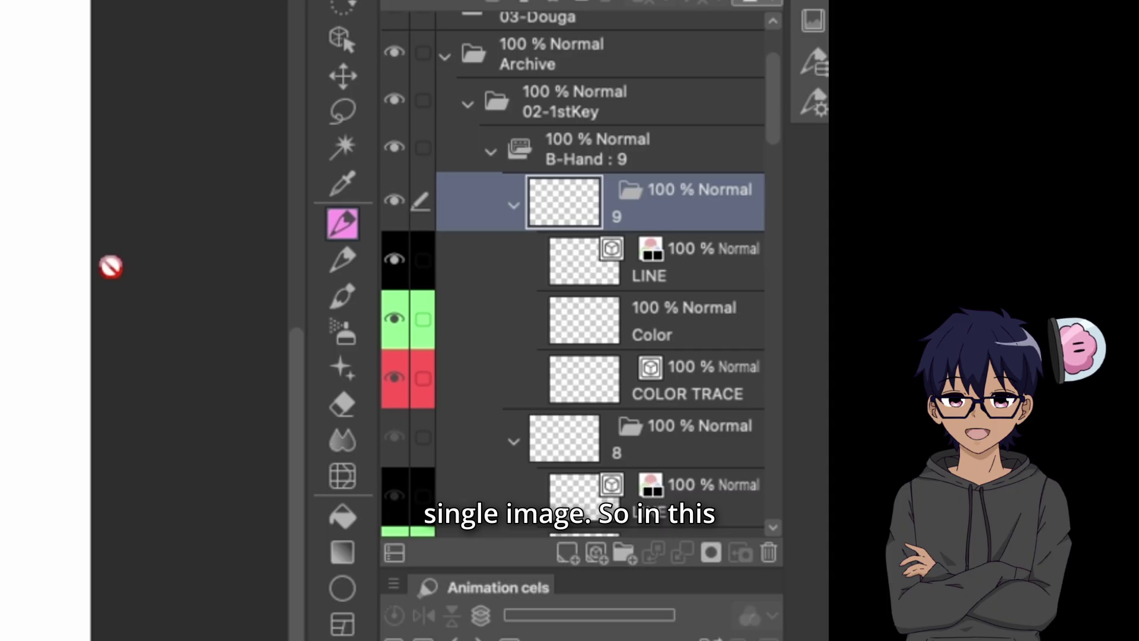
left_click(512, 206)
left_click(514, 265)
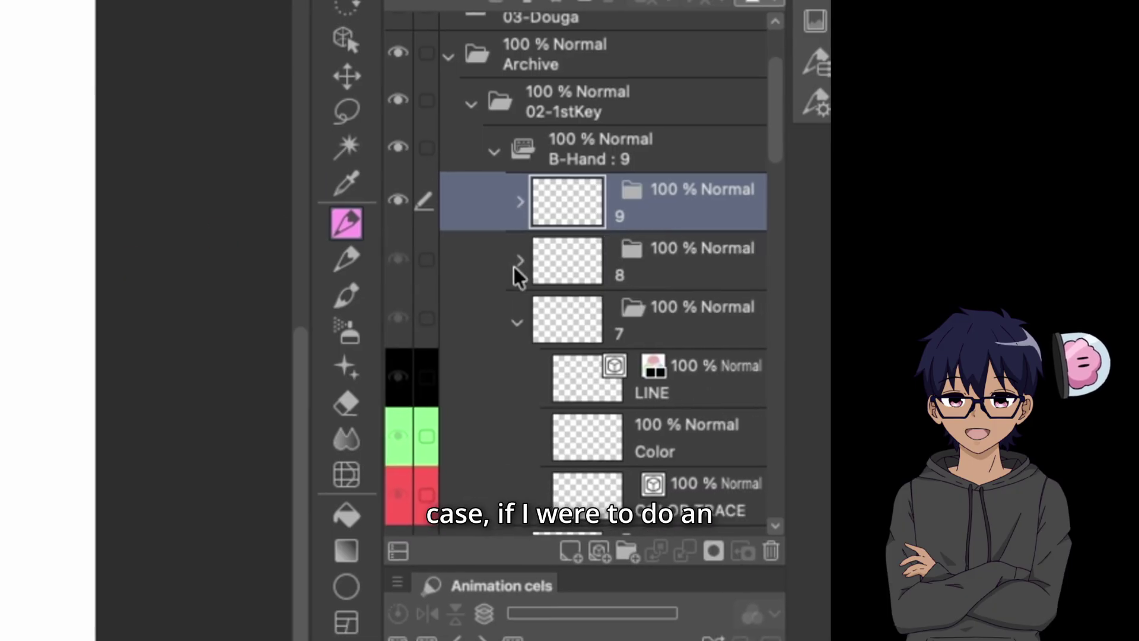
left_click(514, 323)
left_click(514, 382)
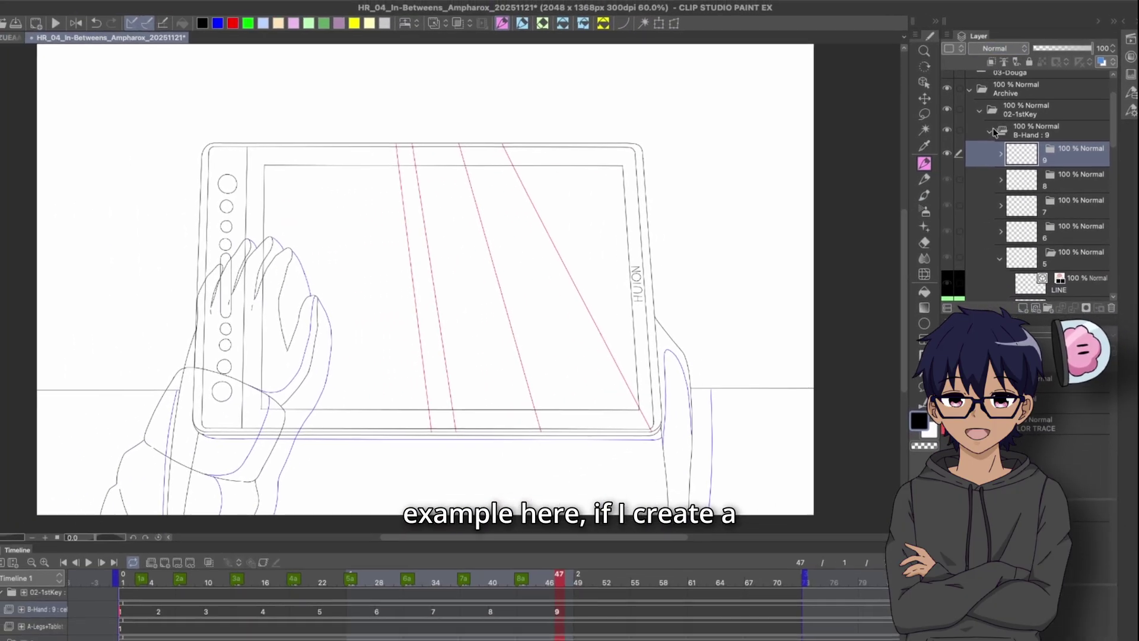
- Add a plain layer 10 to the B-Hand folder, assign it as the cel at frame 54, and scribble rough lines on it
left_click(895, 374)
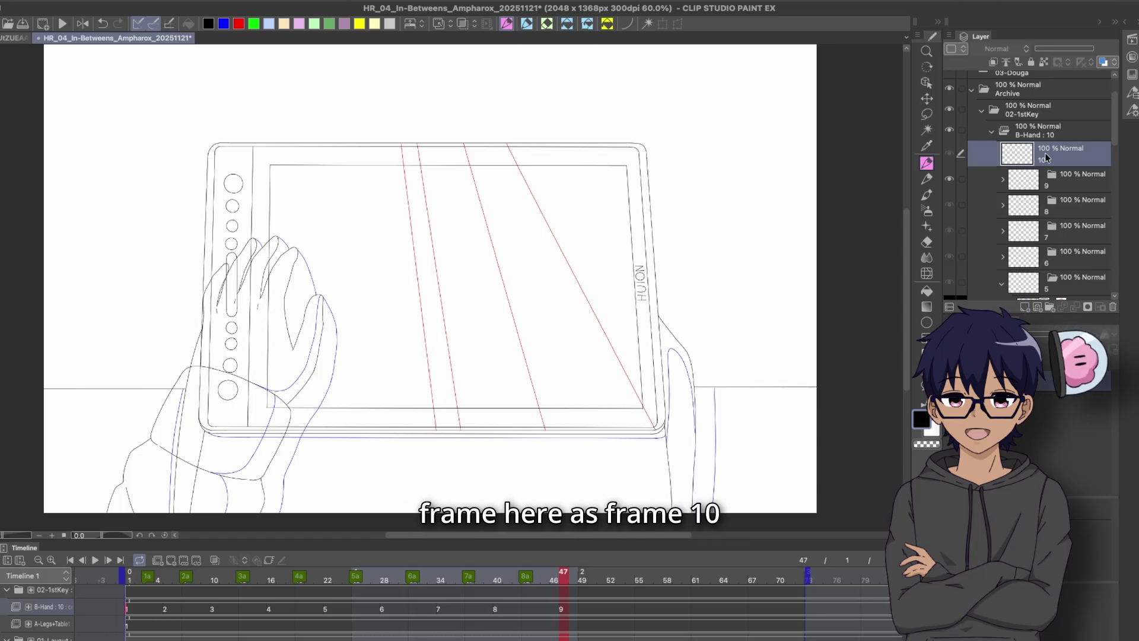
left_click(628, 583)
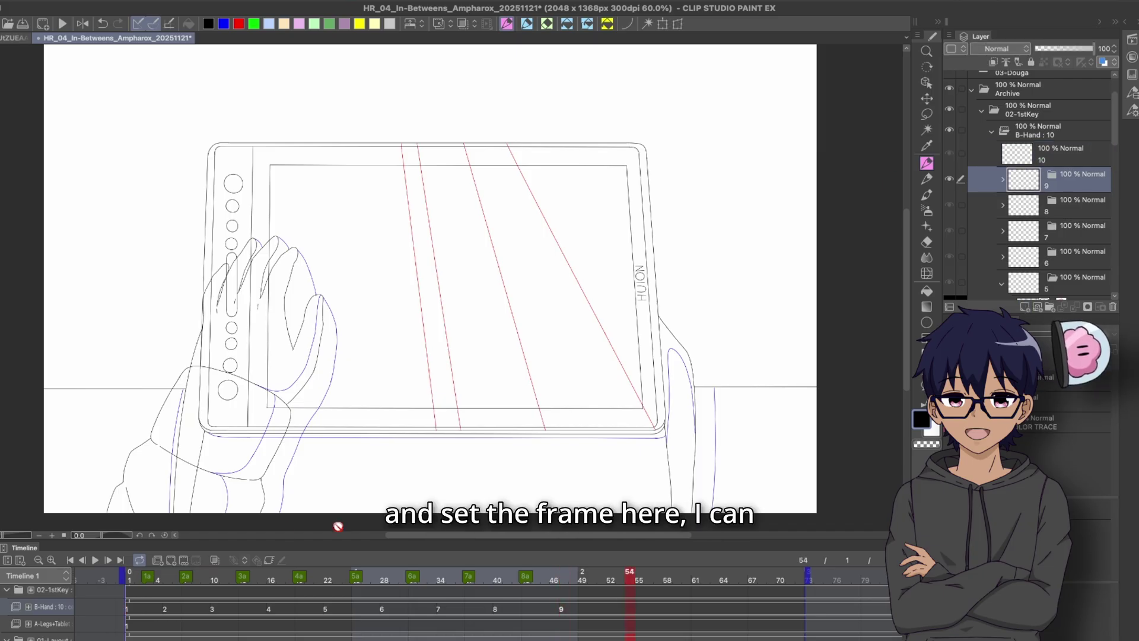
left_click(185, 559)
double_click(97, 387)
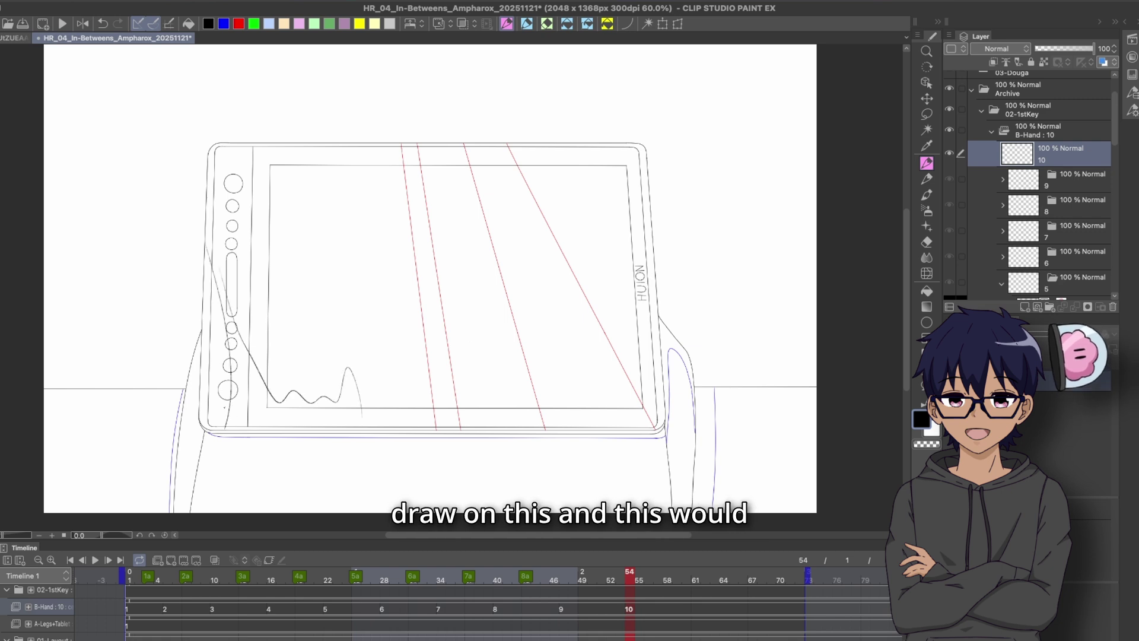
- Flip between cels 9 and 10 to check the added drawing in sequence, and delete layer 10
key("comma")
key("period")
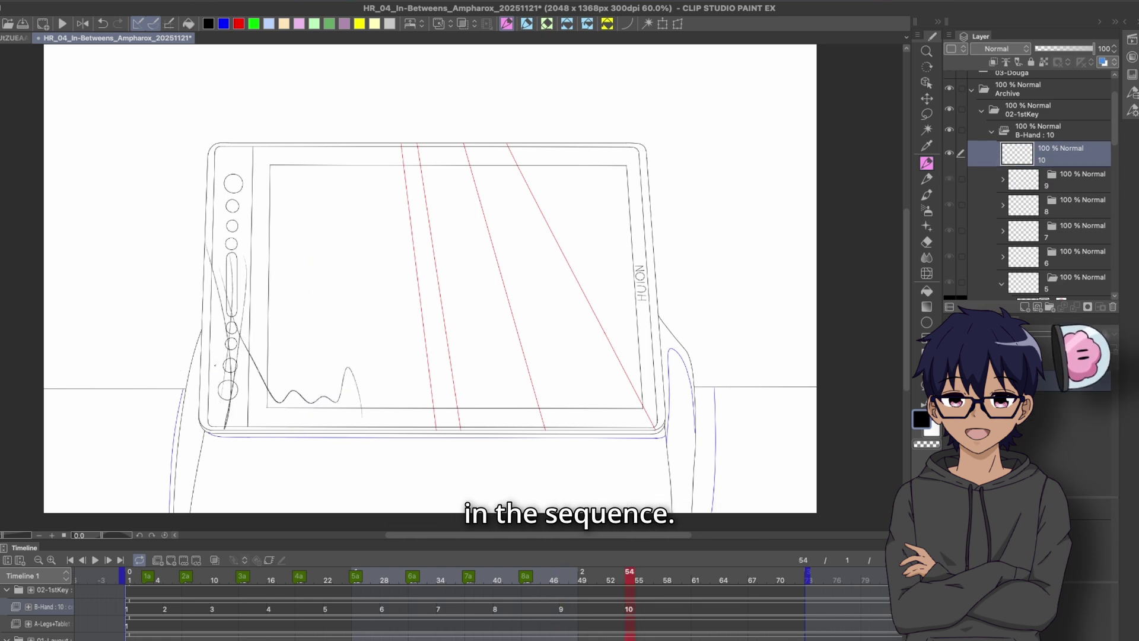
key("comma")
key("period")
key("Left")
key("Right")
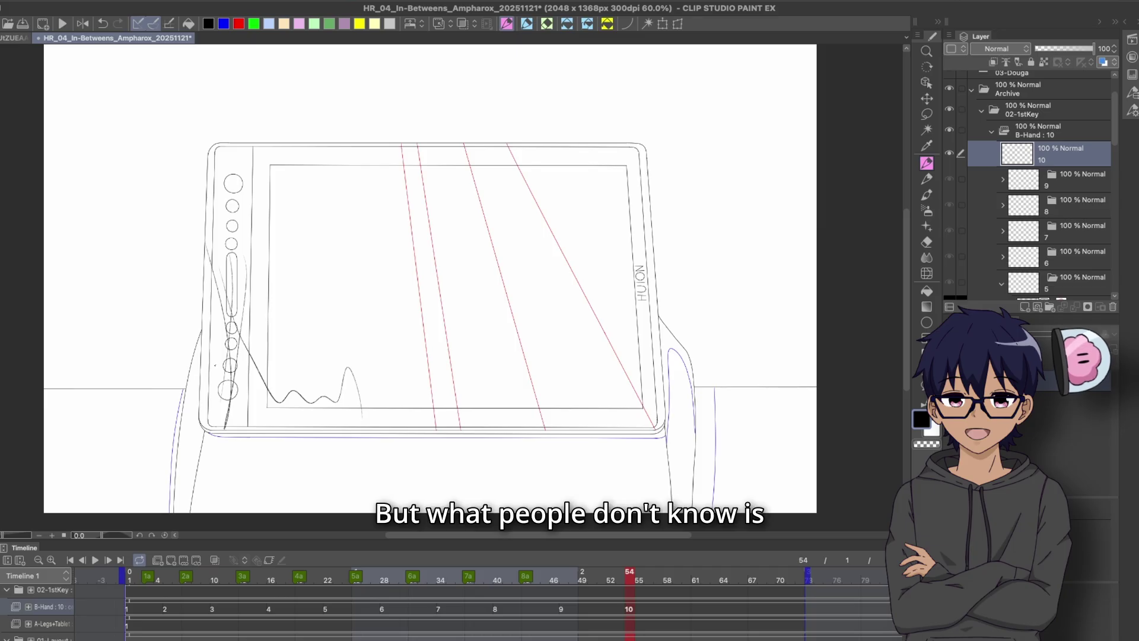
left_click(1113, 307)
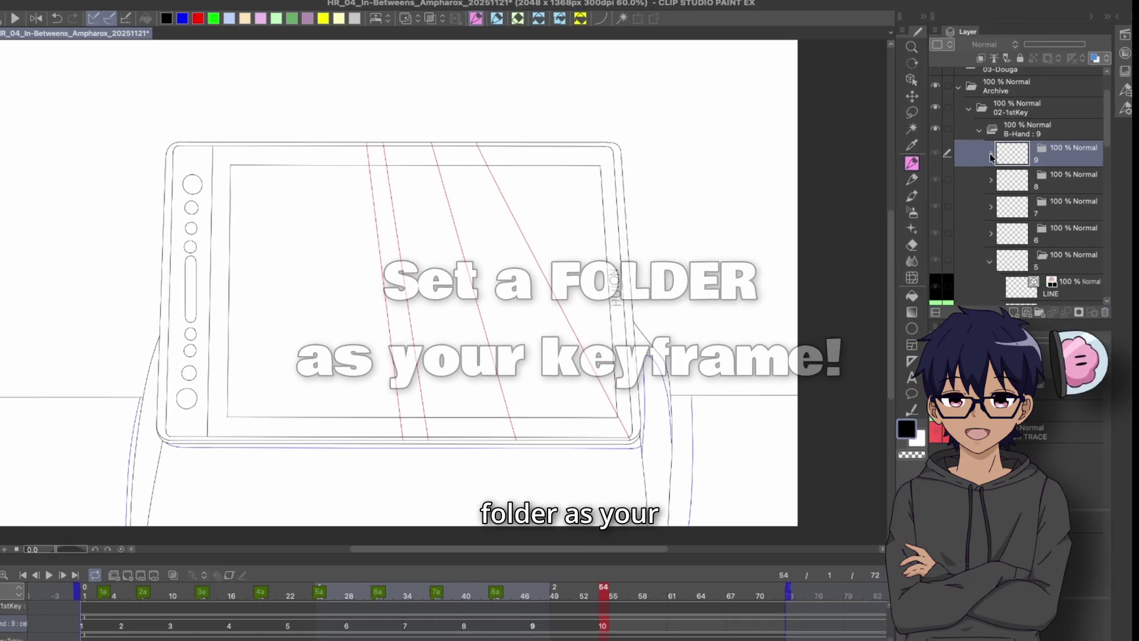
- Expand cel folders 9 and 8 in B-Hand to show their LINE, Color and COLOR TRACE layers
left_click(1003, 154)
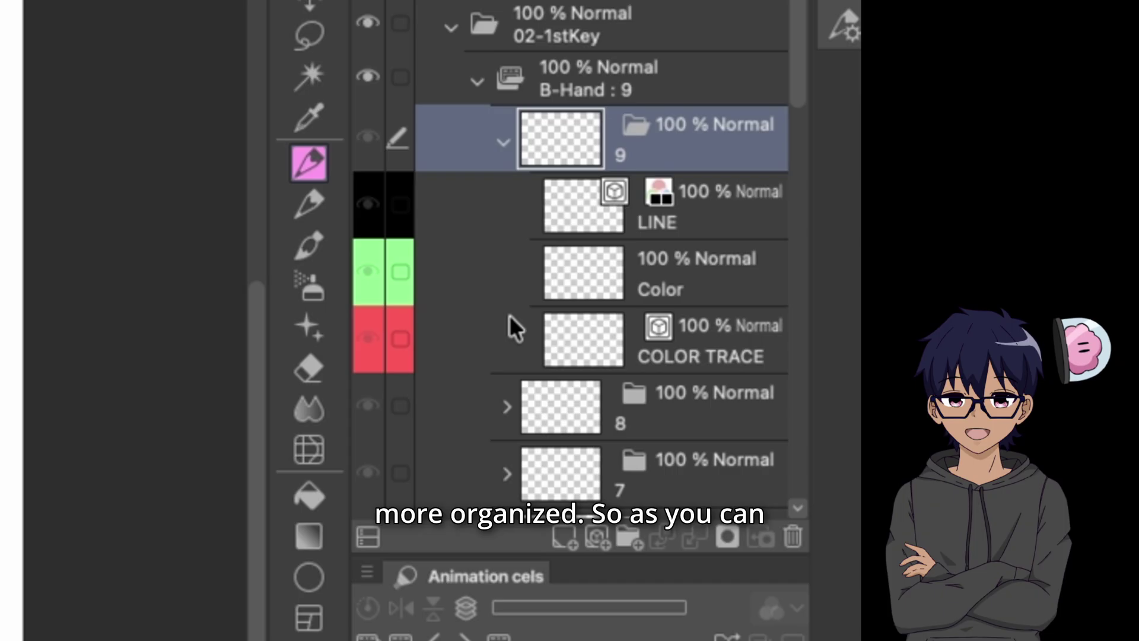
left_click(503, 406)
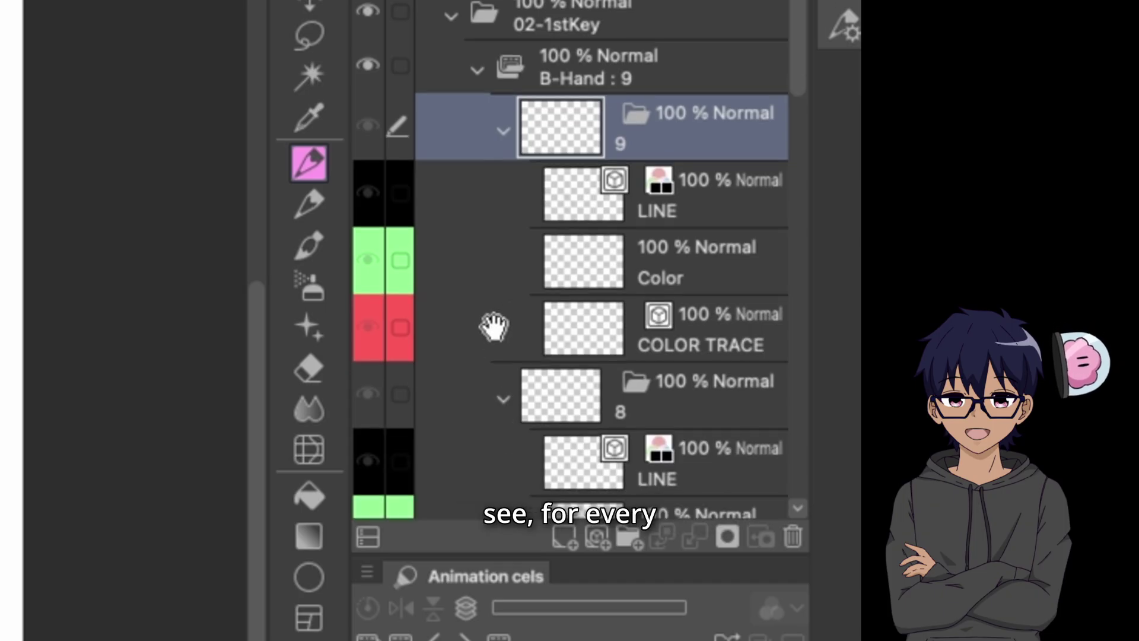
left_click_drag(496, 326, 494, 275)
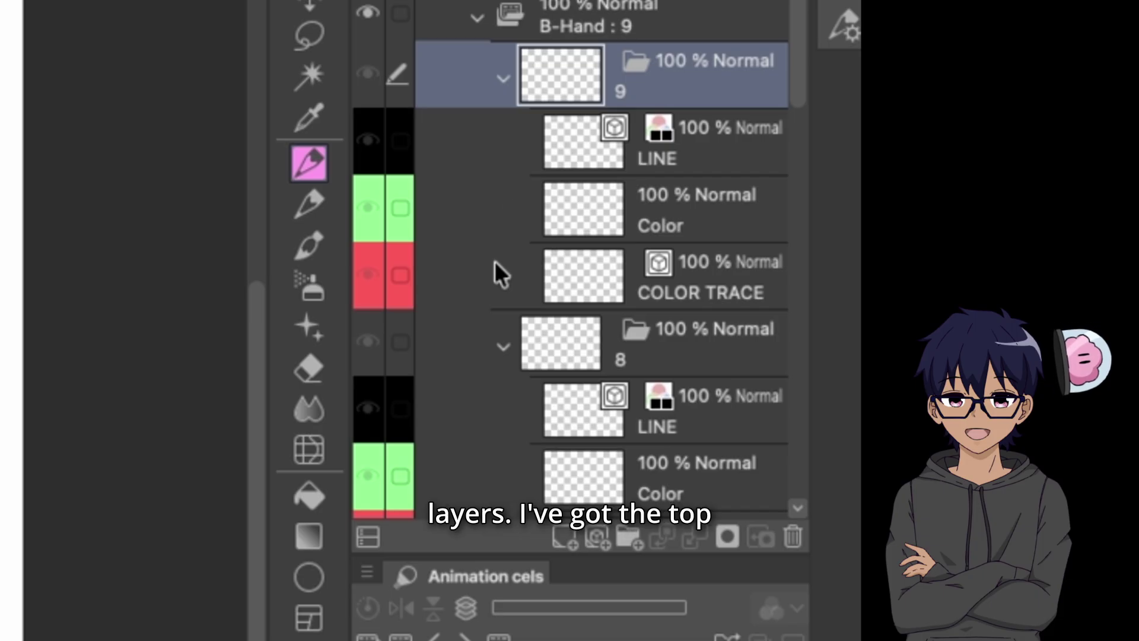
- Select cel 9's LINE layer and then its Color layer to examine what each one holds
left_click(552, 149)
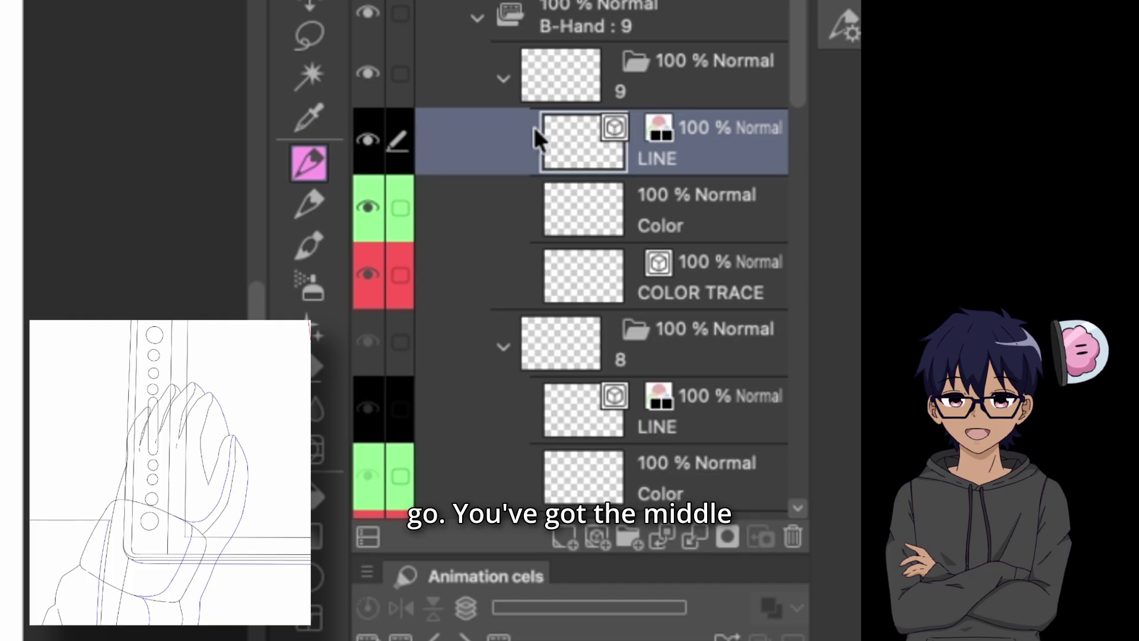
left_click(468, 181)
left_click(367, 205)
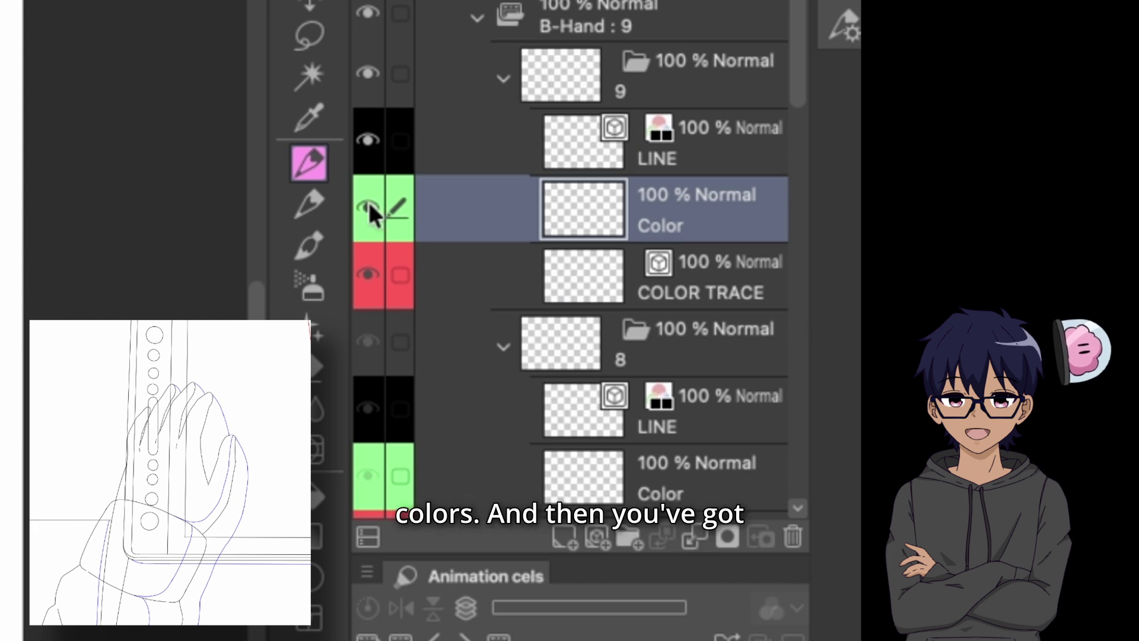
- Toggle the visibility of cel 9's COLOR TRACE layer to compare the colored lines with the black ones, and select the Color layer
left_click(466, 246)
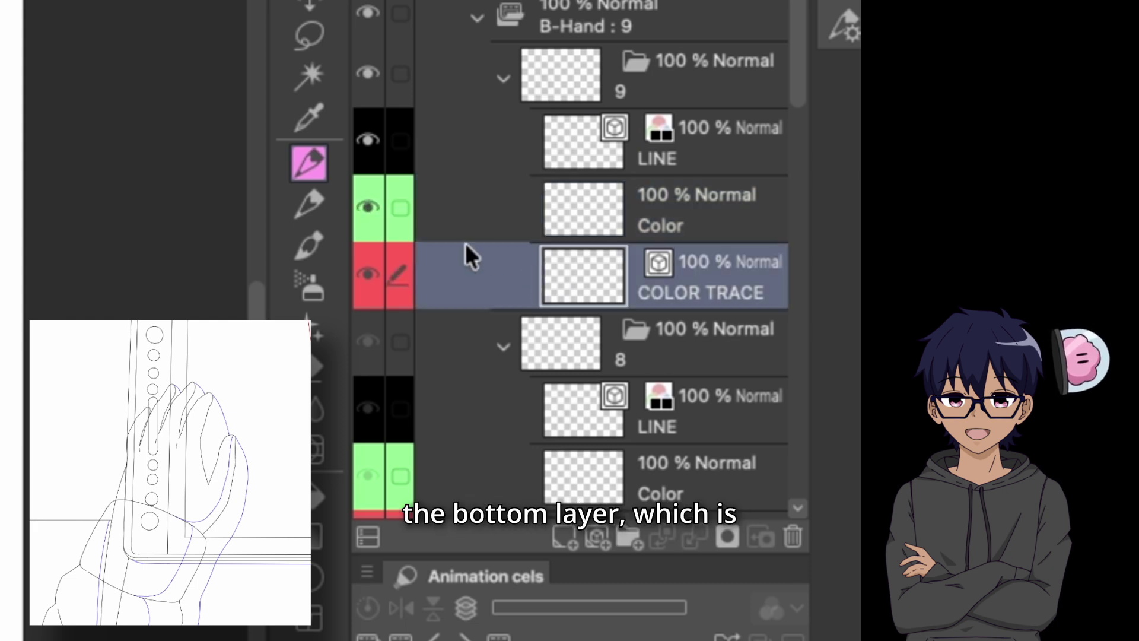
left_click(368, 268)
left_click(367, 267)
left_click(367, 267)
left_click(366, 267)
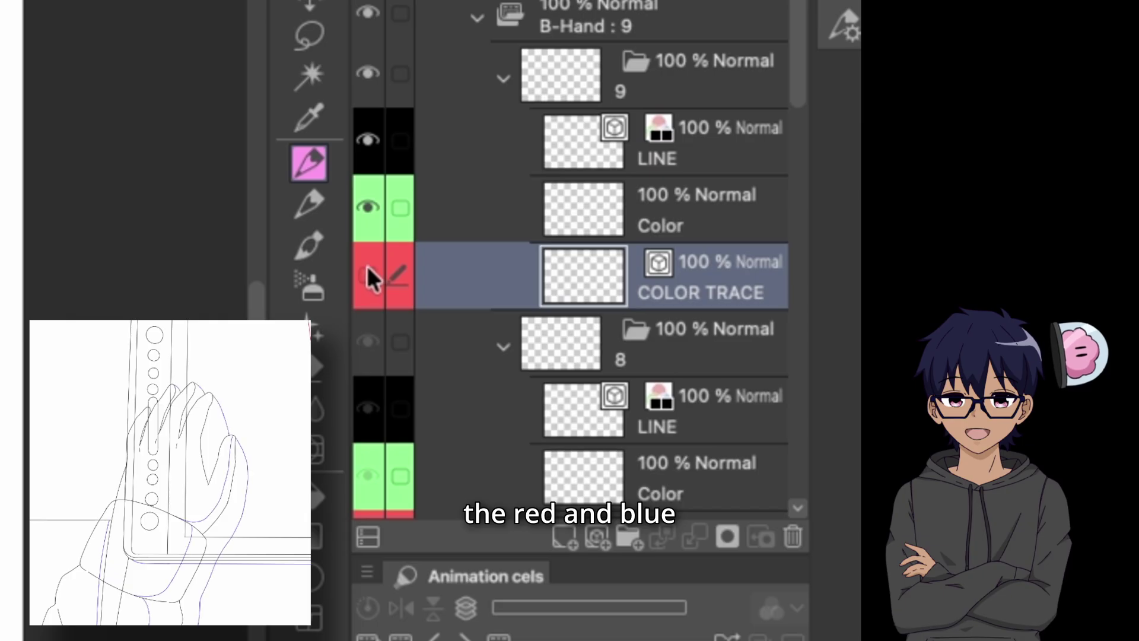
left_click(365, 269)
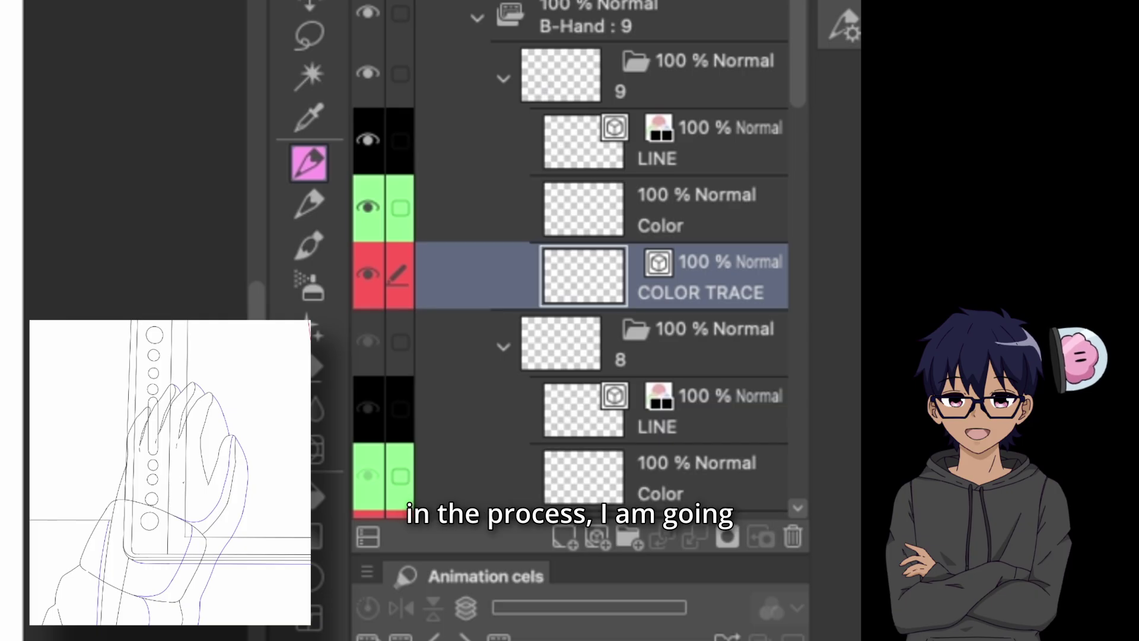
left_click(369, 266)
left_click(367, 265)
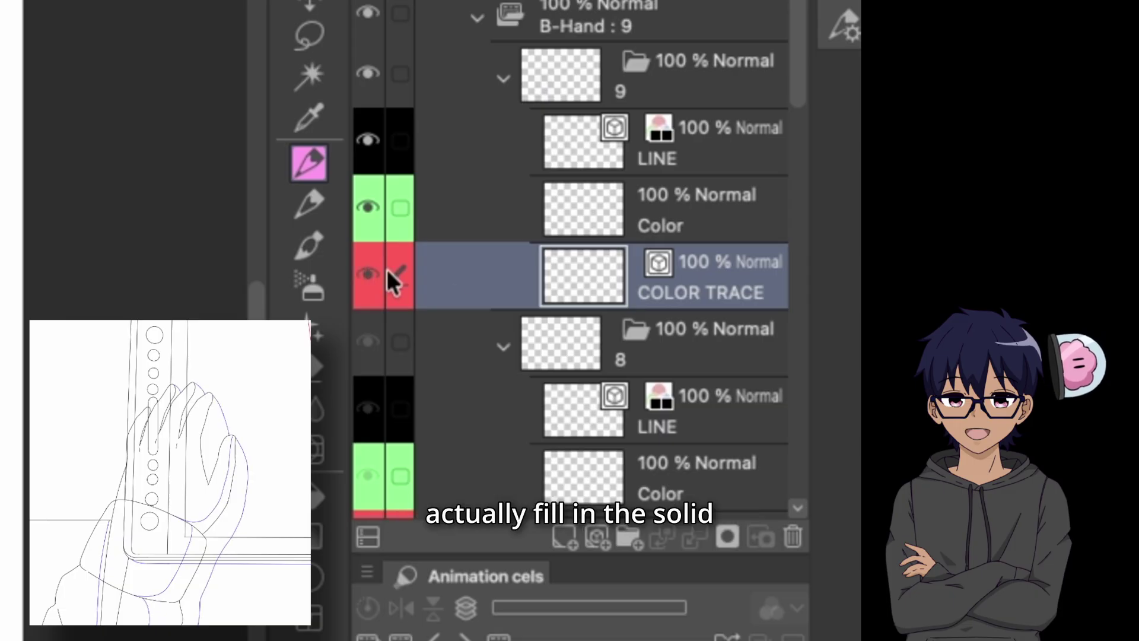
left_click(595, 201)
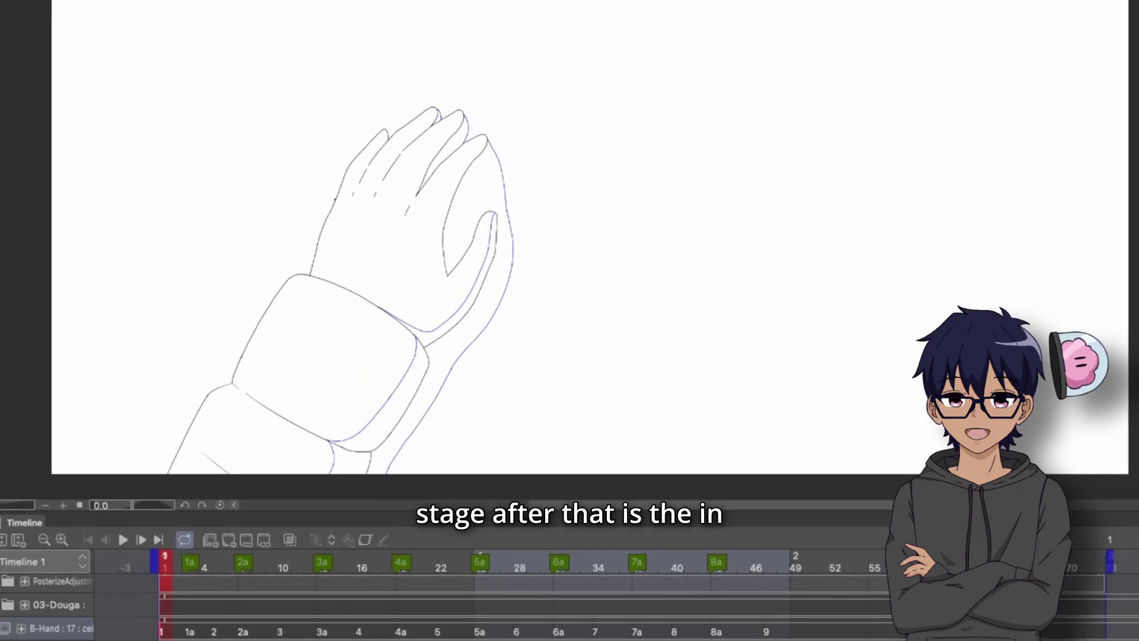
- Step from key cel 1 to in-between 1a and back on the 03-Douga B-Hand track
left_click_drag(247, 327, 337, 232)
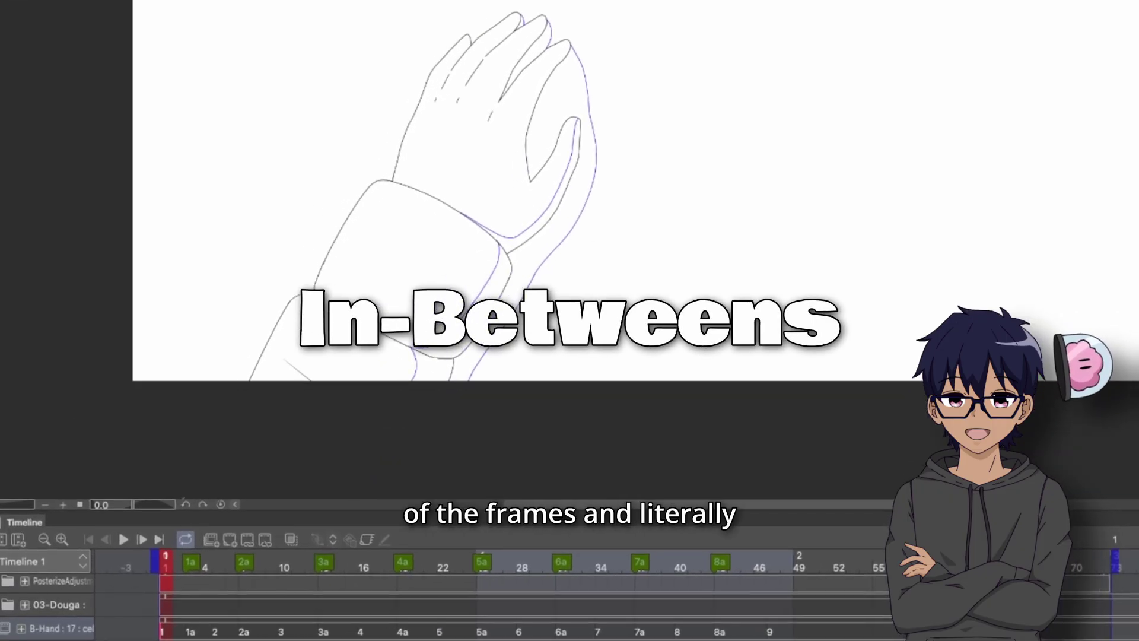
key(".")
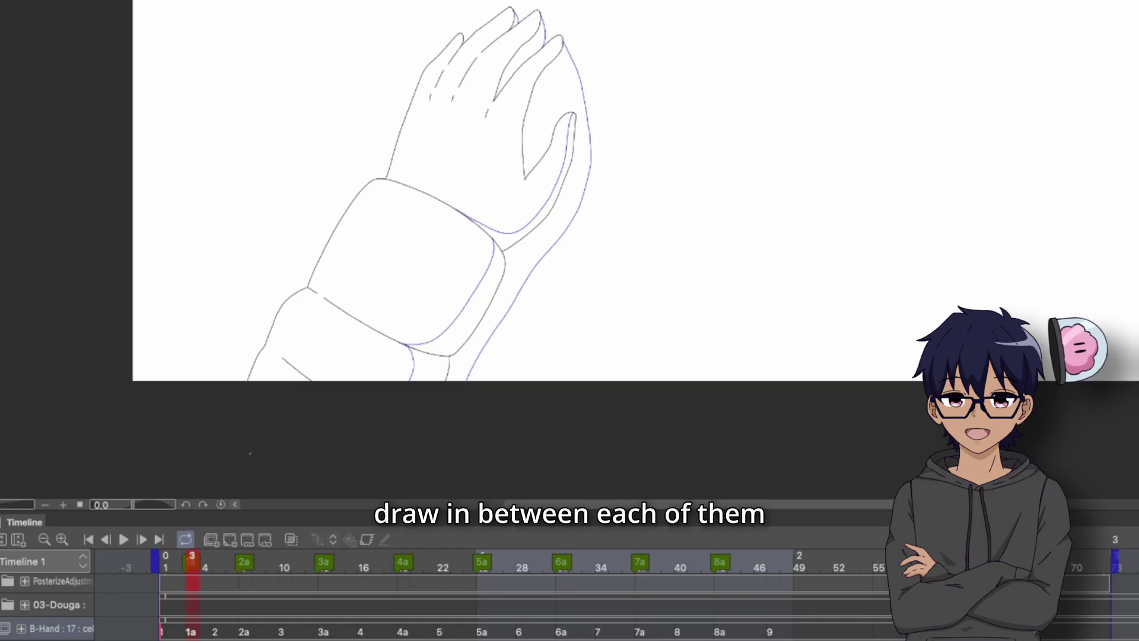
key(".")
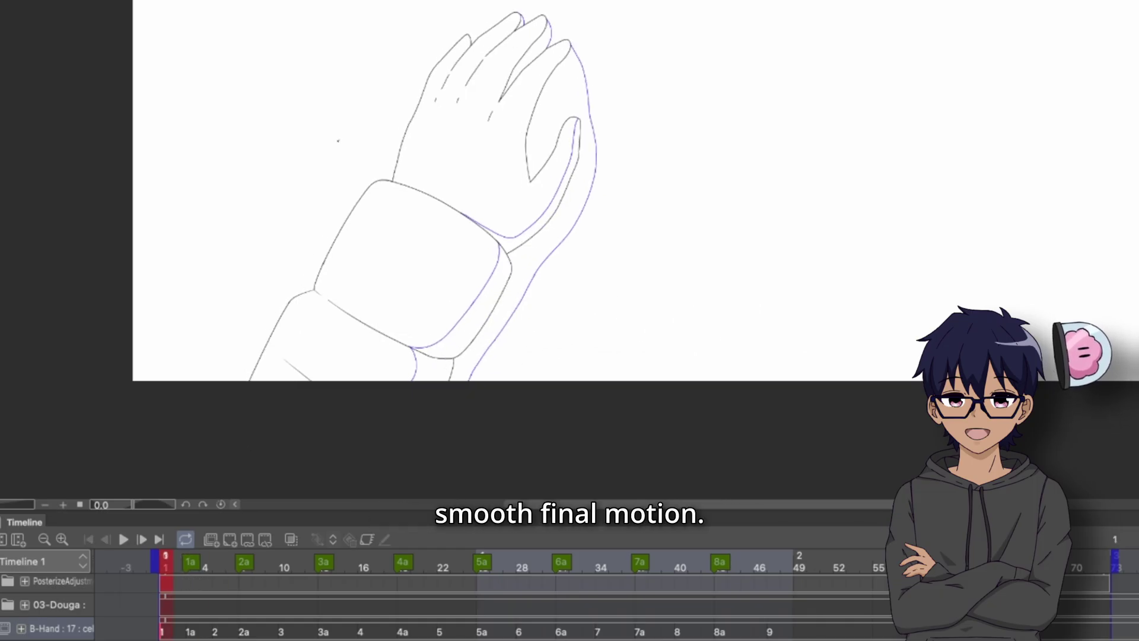
- Enlarge the timeline, scrub across the numbered key cels between frames 1 and 15, and return to frame 1
left_click(61, 539)
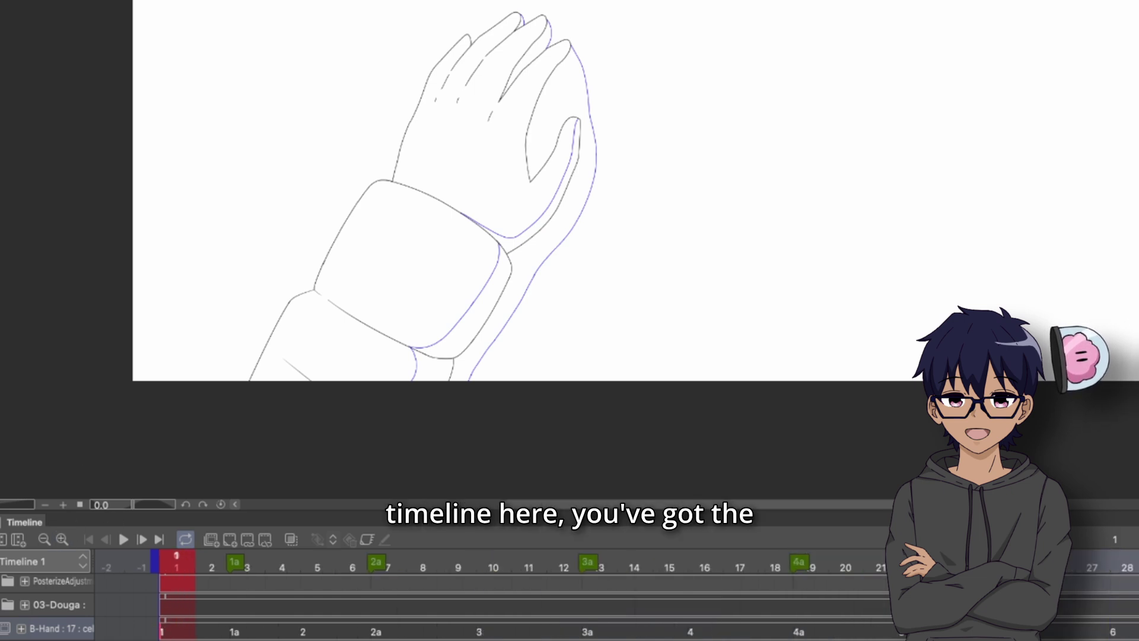
left_click(306, 562)
left_click(162, 560)
left_click(308, 557)
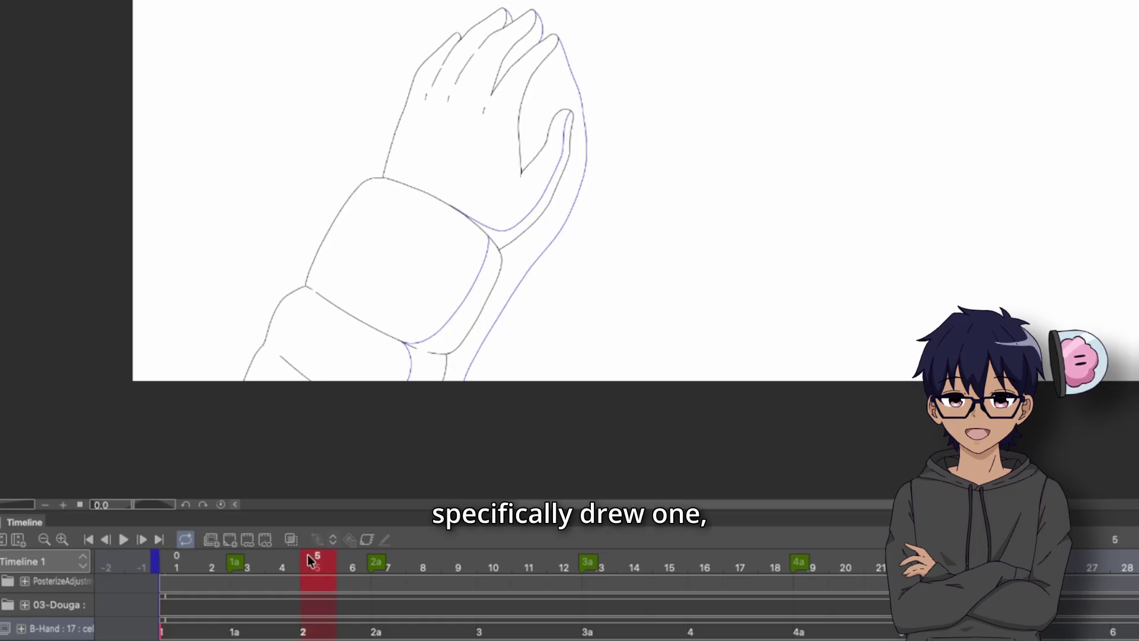
left_click(585, 558)
left_click(490, 563)
left_click(669, 563)
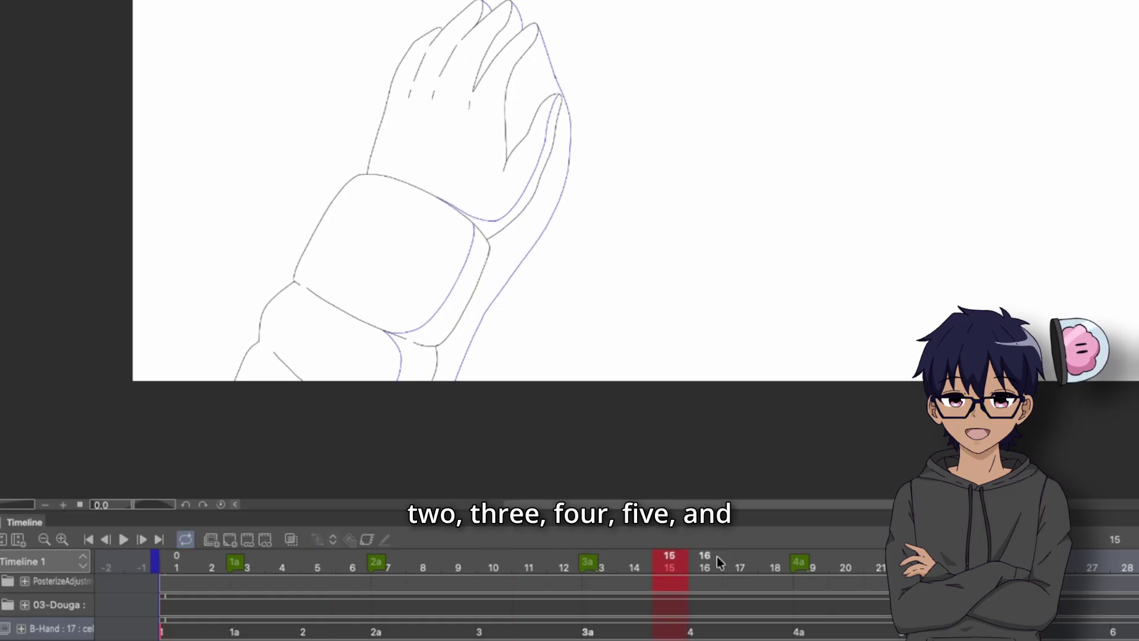
left_click(176, 563)
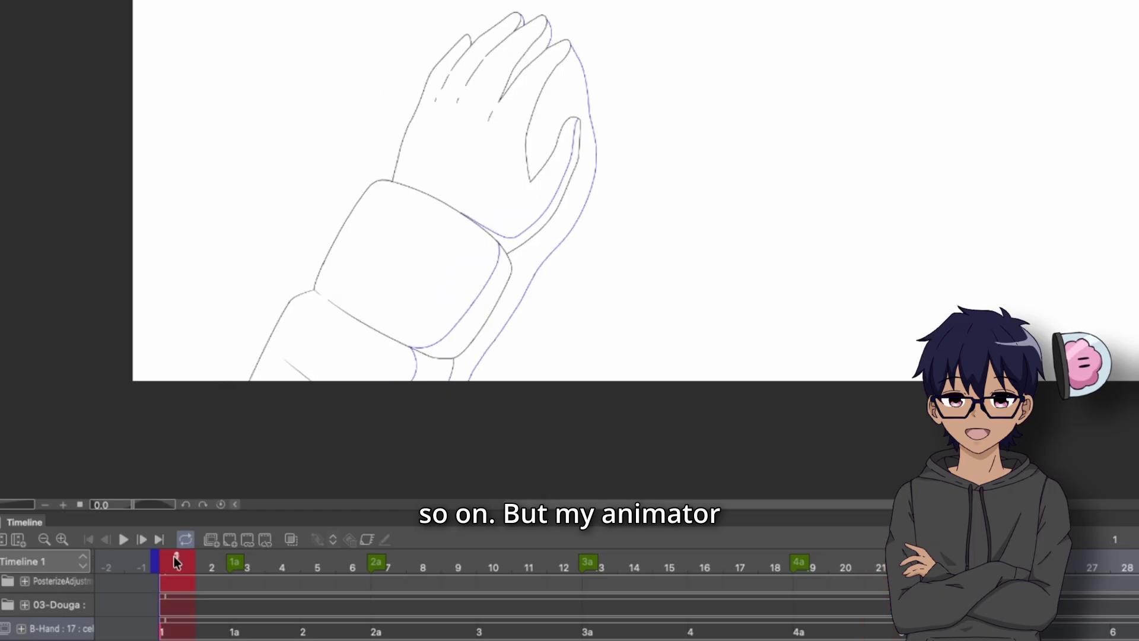
- Remove in-between cel 1a from frame 3 of the B-Hand track and return to frame 1
left_click(234, 563)
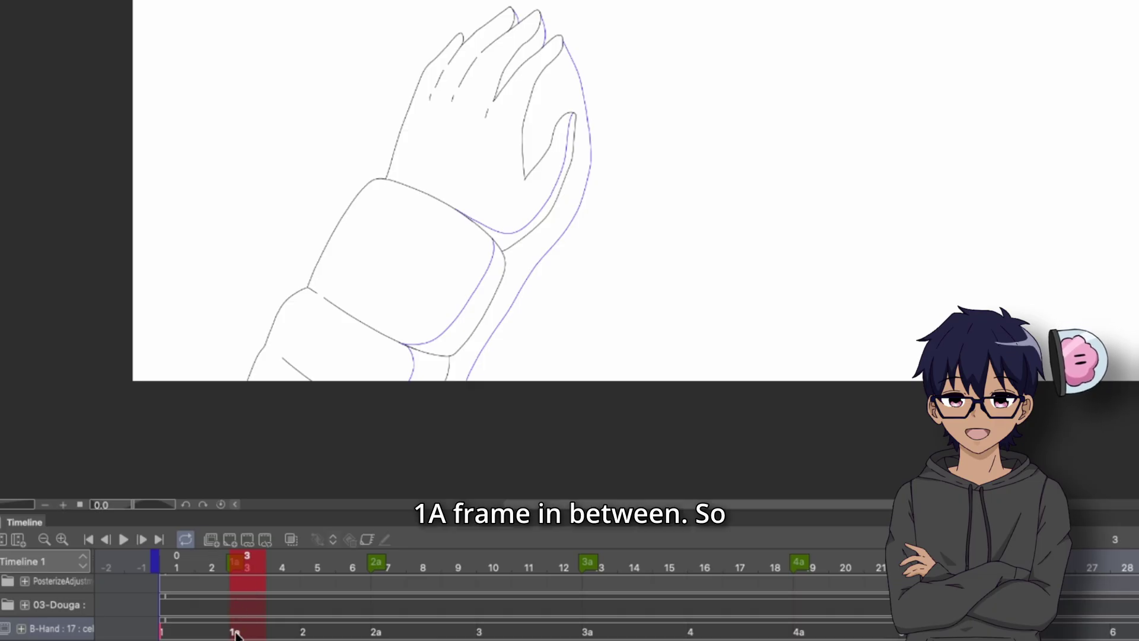
left_click(265, 541)
key("Left")
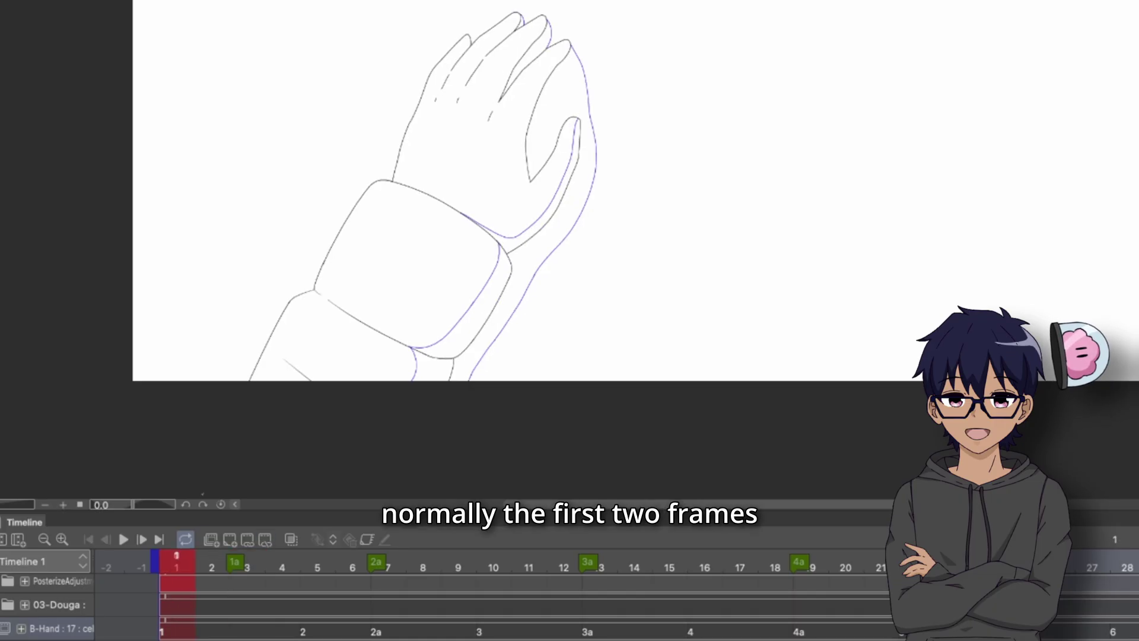
- Flip between key cels 1 and 2 to examine the hand's motion up close without the in-between
key("Right")
key("Right")
key("Left")
key("Left")
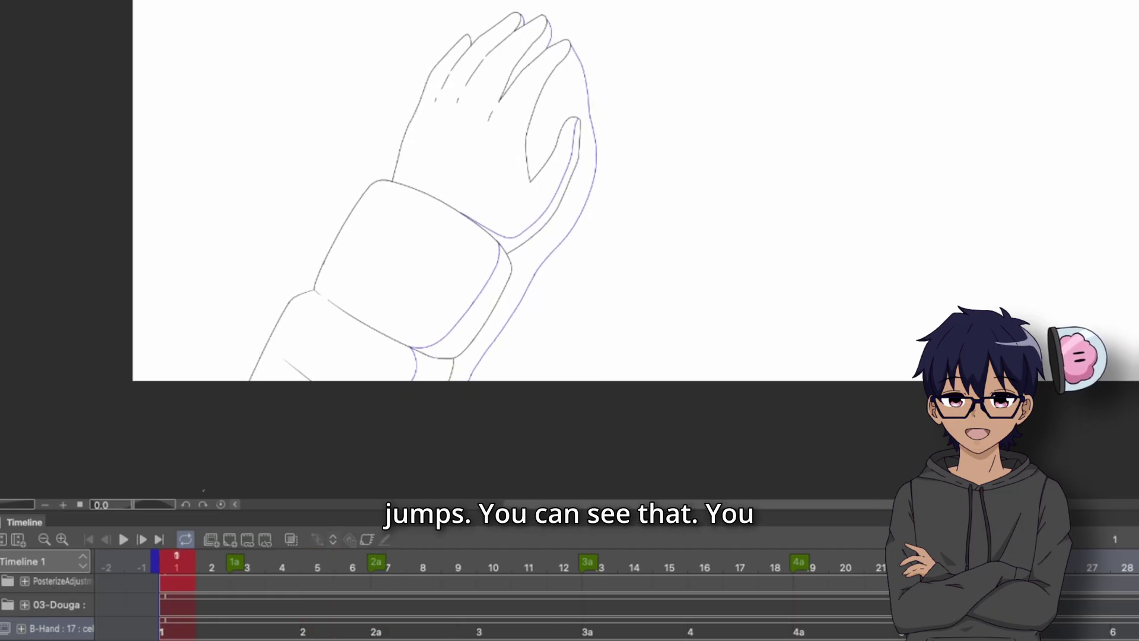
key("Left")
scroll(454, 179, "up", 3)
key("Right")
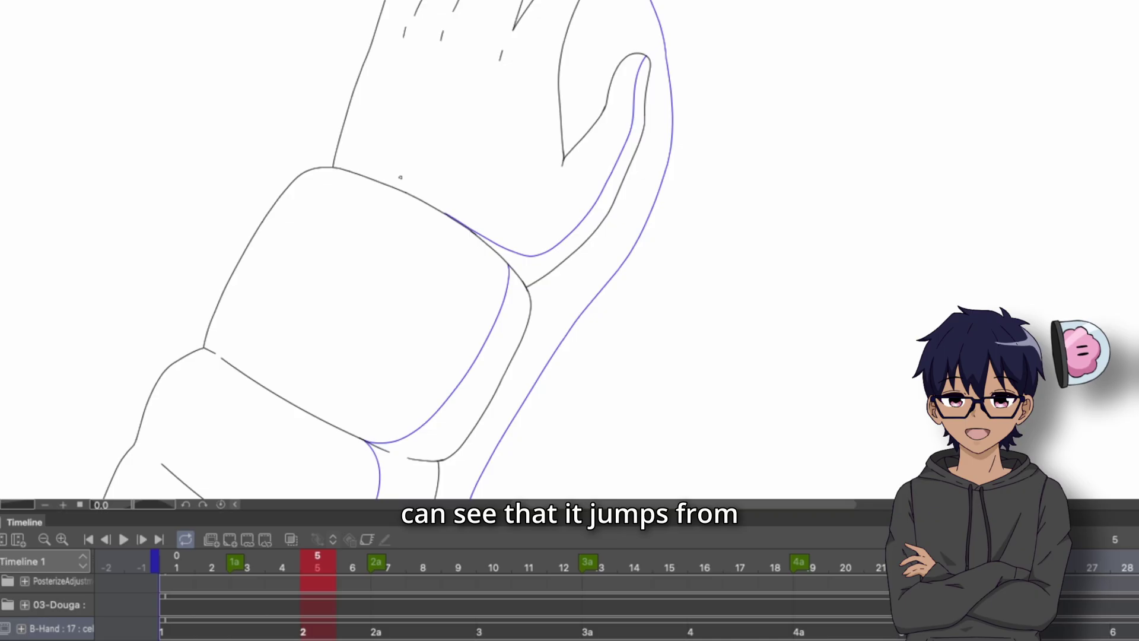
key("Left")
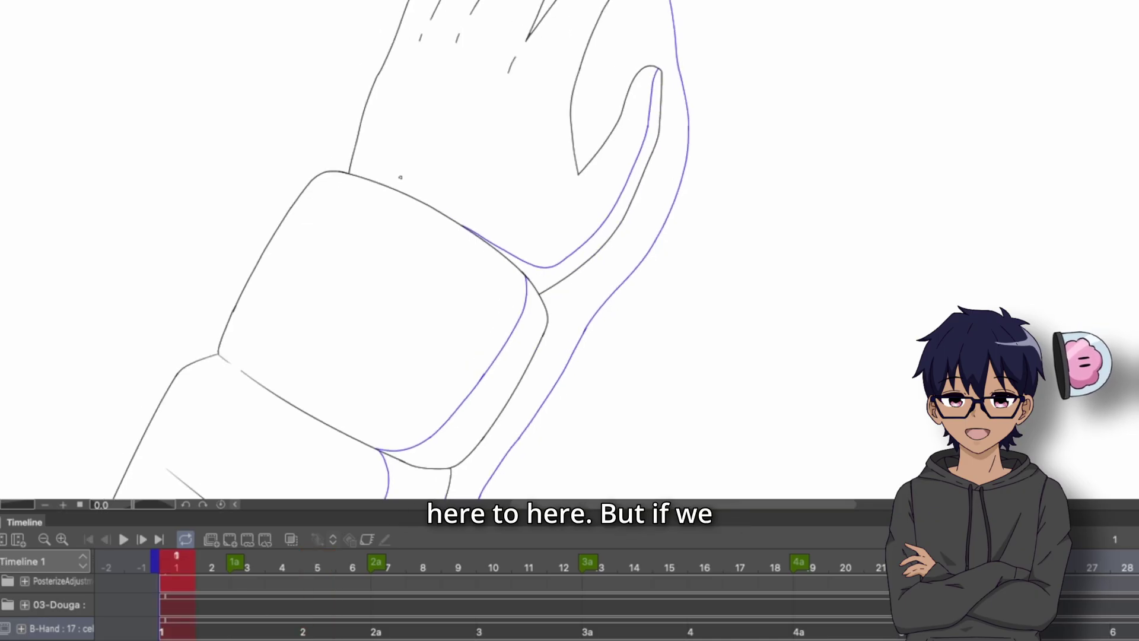
- Restore in-between cel 1a on frame 3 of the B-Hand track
left_click(236, 556)
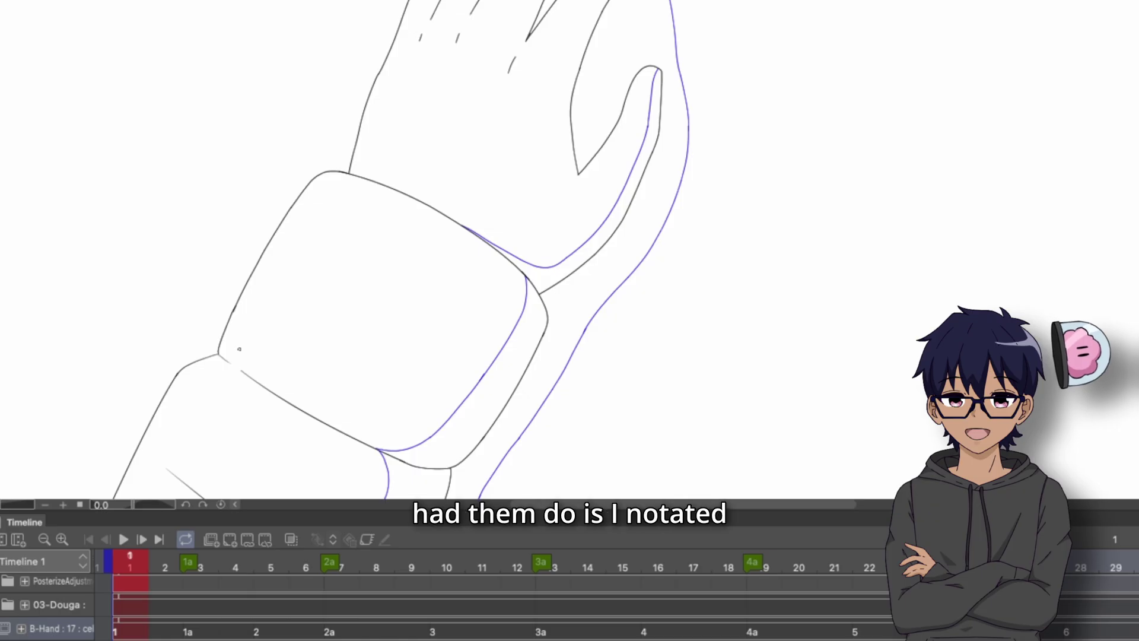
scroll(241, 348, "down", 1)
left_click_drag(245, 333, 237, 351)
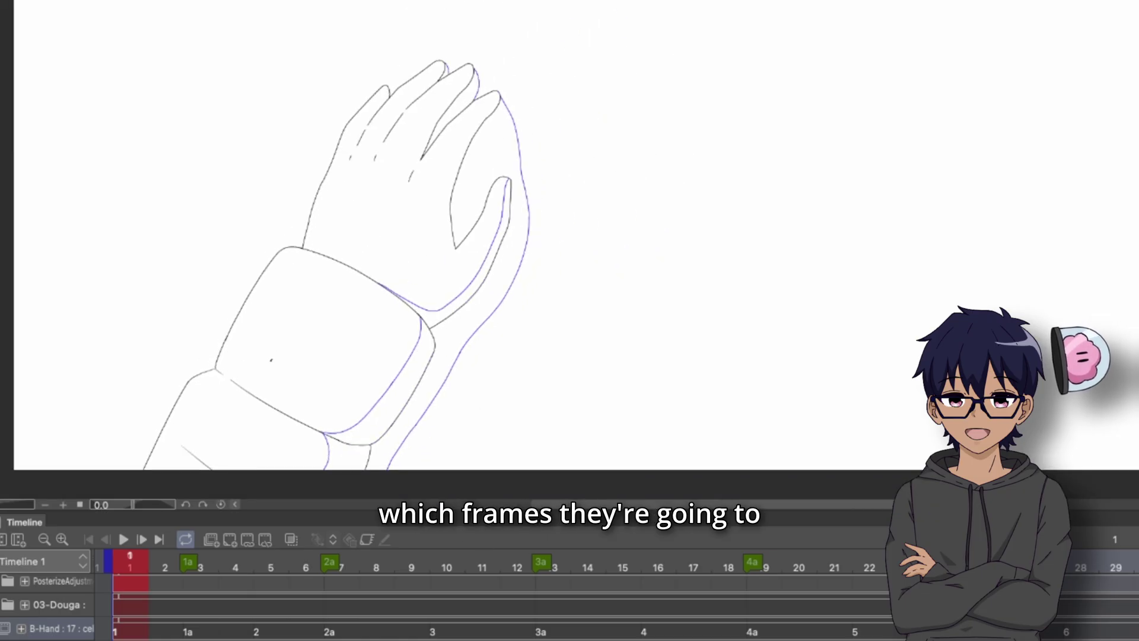
- Shrink the timeline scale to show more of the lettered in-between cels and play back the hand animation
left_click(44, 539)
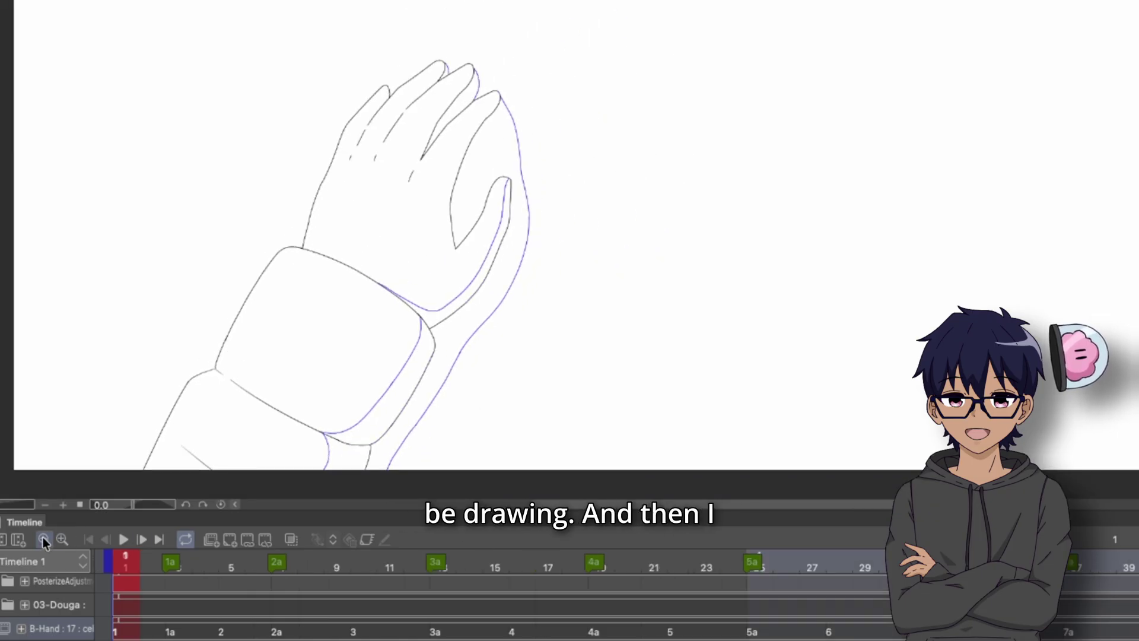
left_click(44, 538)
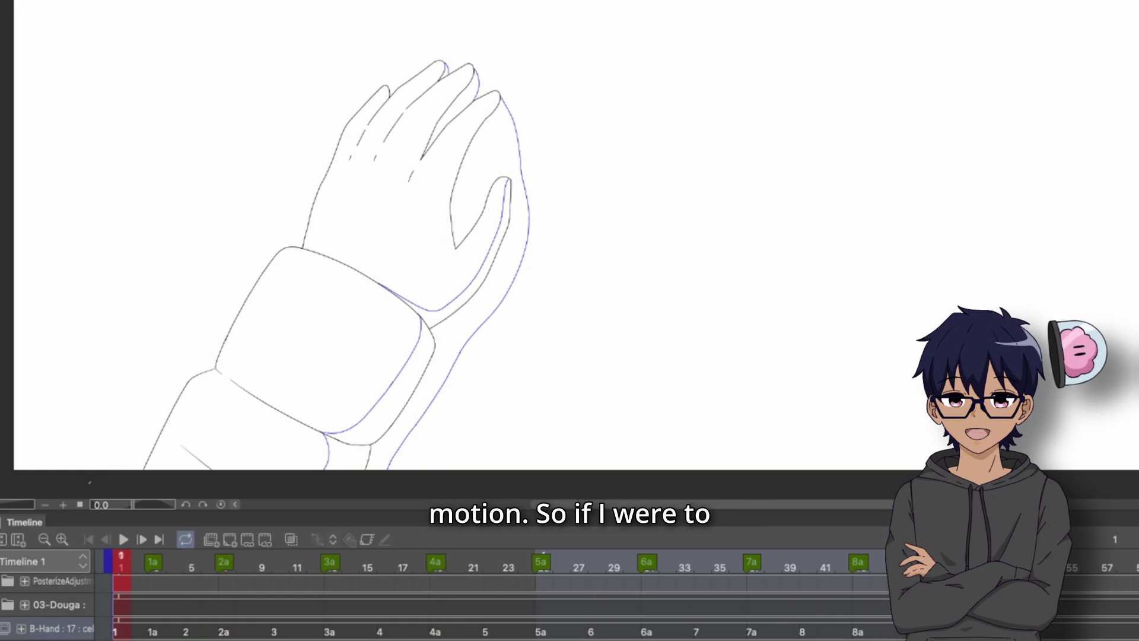
left_click(123, 541)
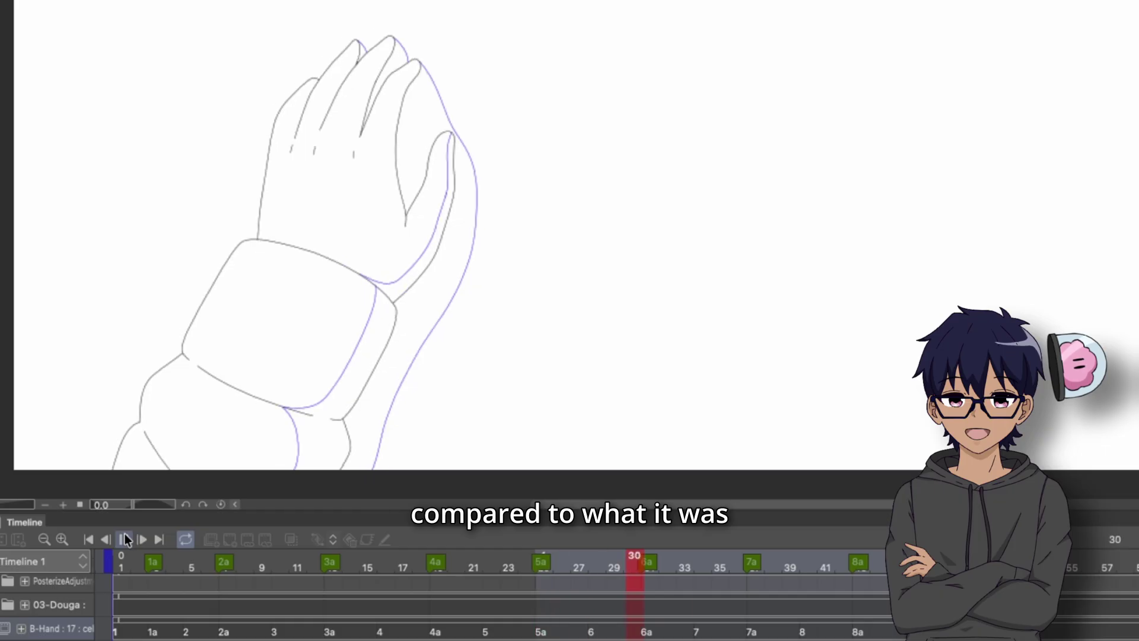
left_click(124, 534)
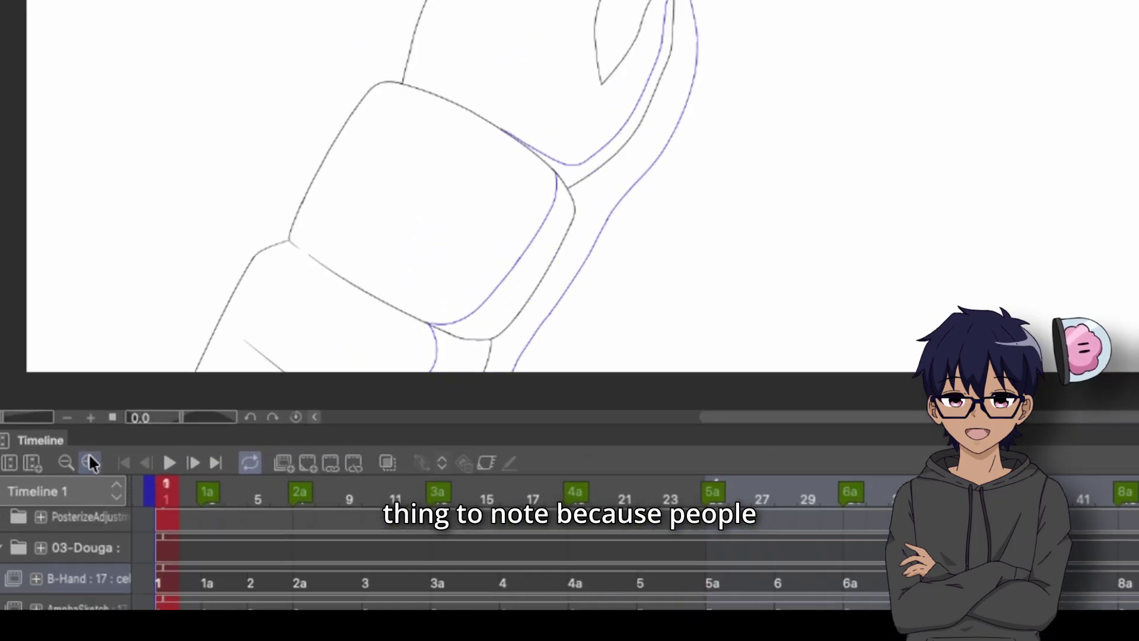
- Scrub the enlarged timeline from frame 1 past cels 2a and 3 to check their frame timing, and replay the animation
left_click(62, 540)
left_click(62, 540)
left_click(62, 540)
mouse_move(297, 350)
left_mouse_down()
mouse_move(533, 368)
mouse_move(917, 356)
mouse_move(305, 335)
left_mouse_up()
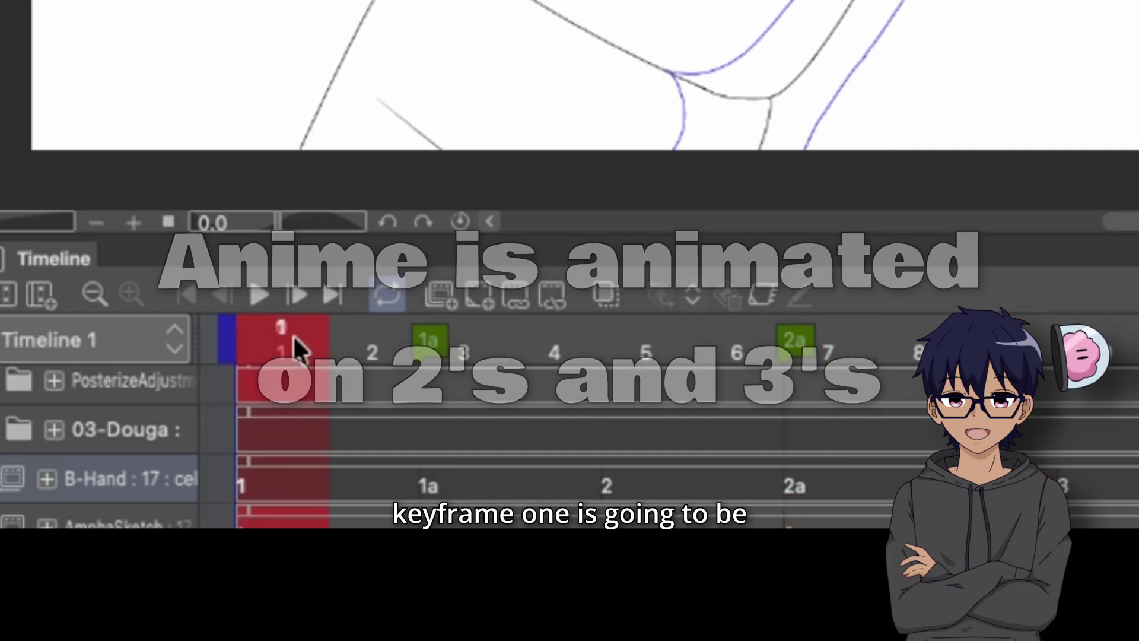
mouse_move(294, 335)
left_mouse_down()
mouse_move(616, 365)
mouse_move(827, 356)
left_mouse_up()
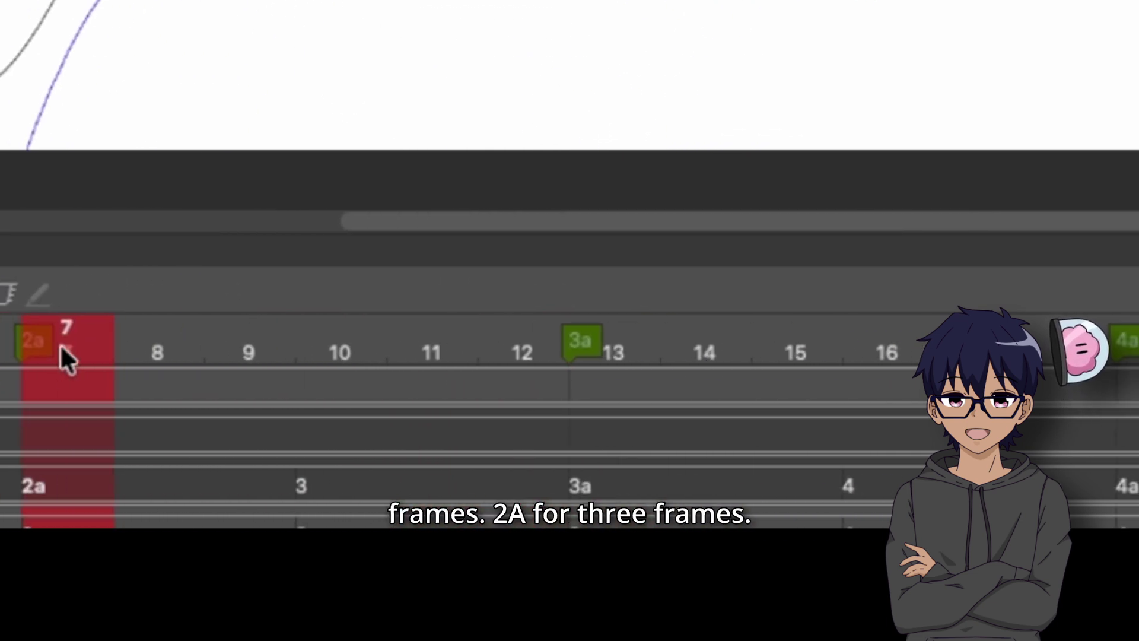
mouse_move(65, 359)
left_mouse_down()
mouse_move(145, 356)
mouse_move(272, 295)
mouse_move(295, 356)
mouse_move(356, 371)
left_mouse_up()
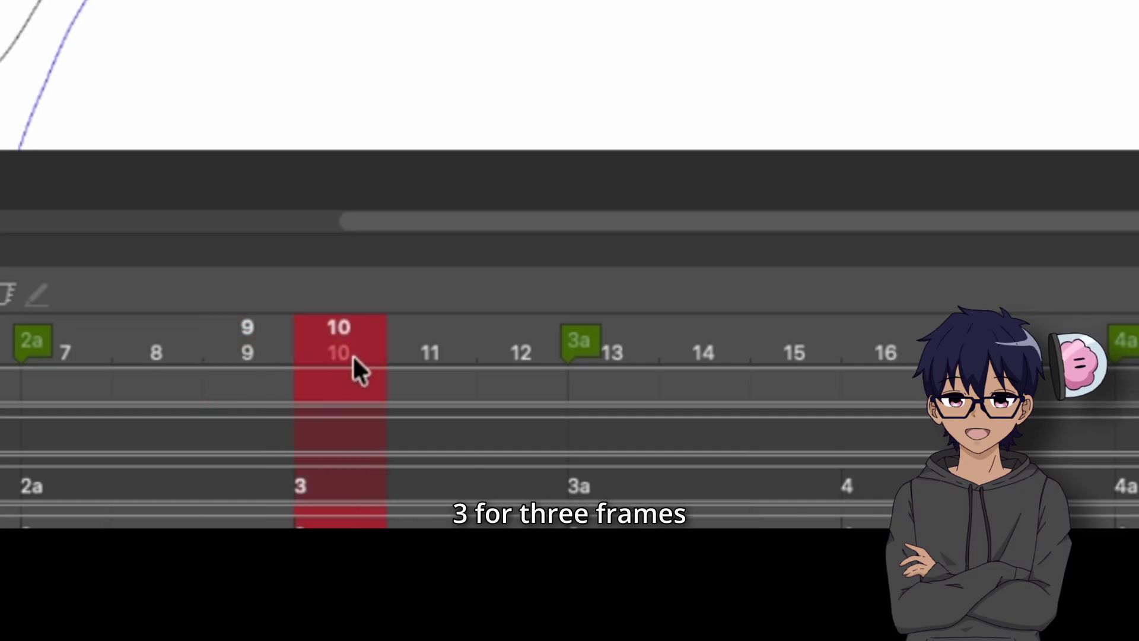
left_click_drag(571, 344, 487, 324)
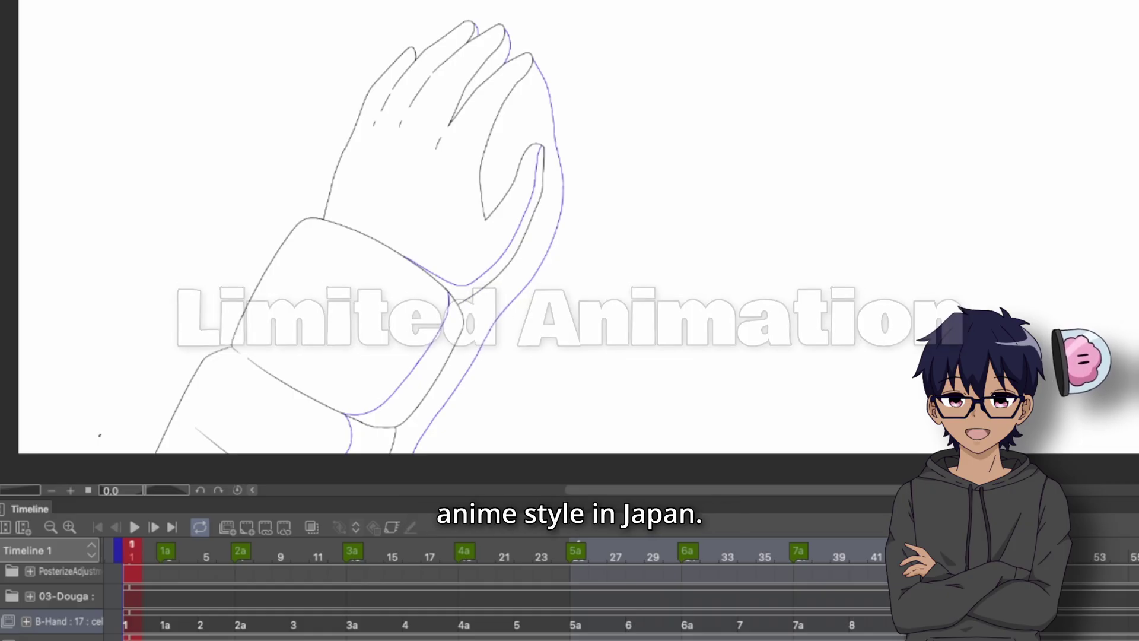
left_click(134, 525)
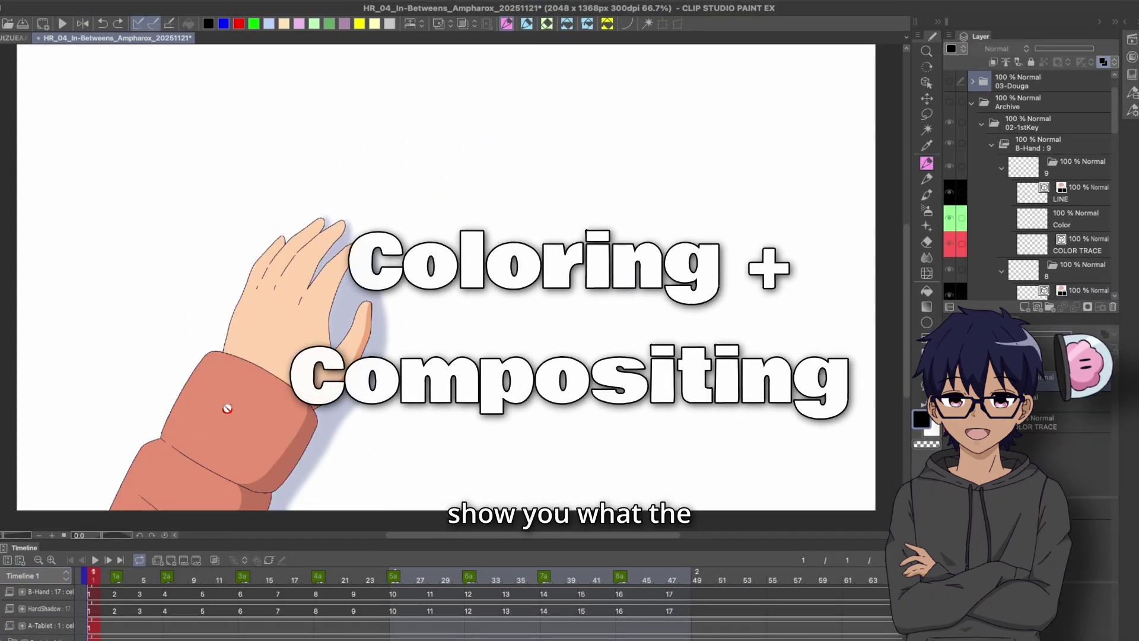
- Toggle the hand's cast shadow on the colored artwork and scrub the colored animation to compare the motion
scroll(241, 410, "up", 5)
scroll(246, 382, "down", 3)
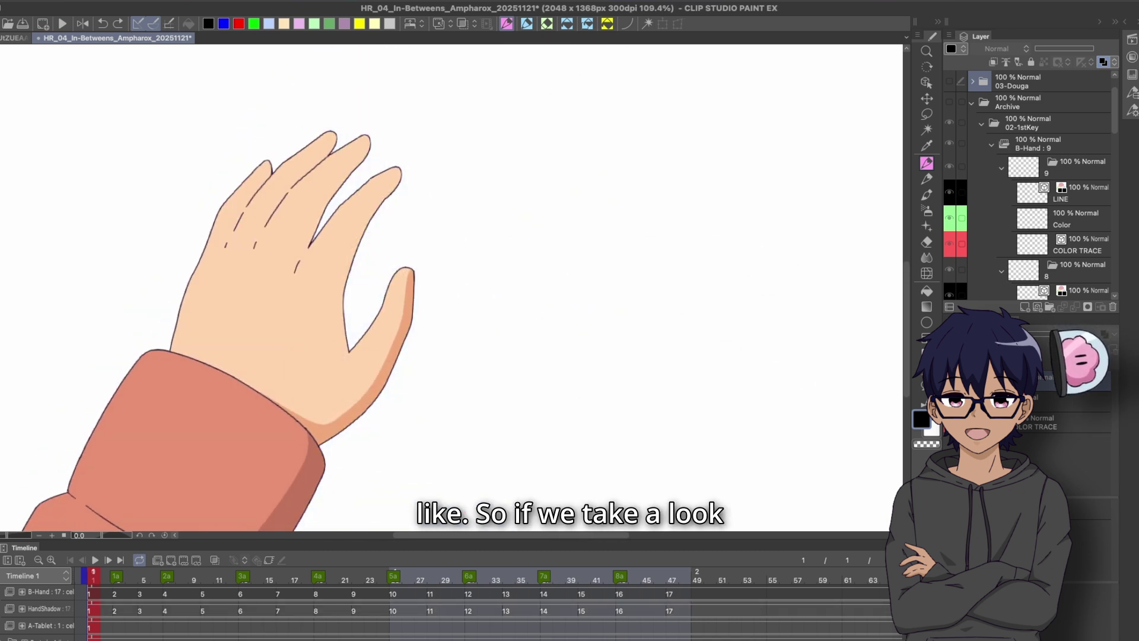
left_click(949, 378)
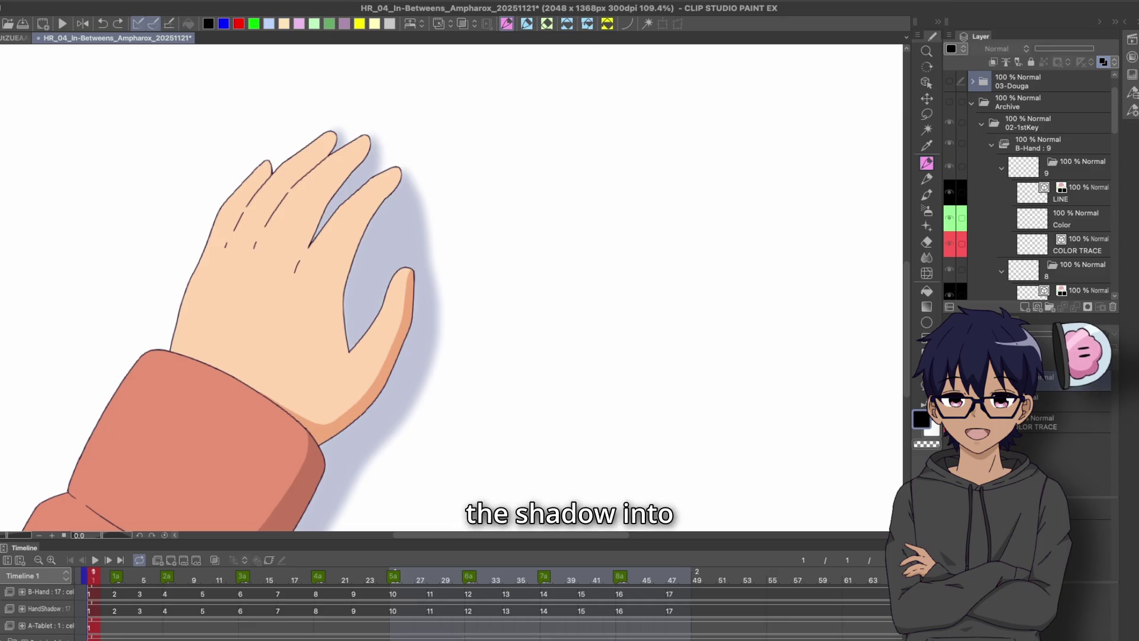
left_click(950, 377)
left_click(949, 377)
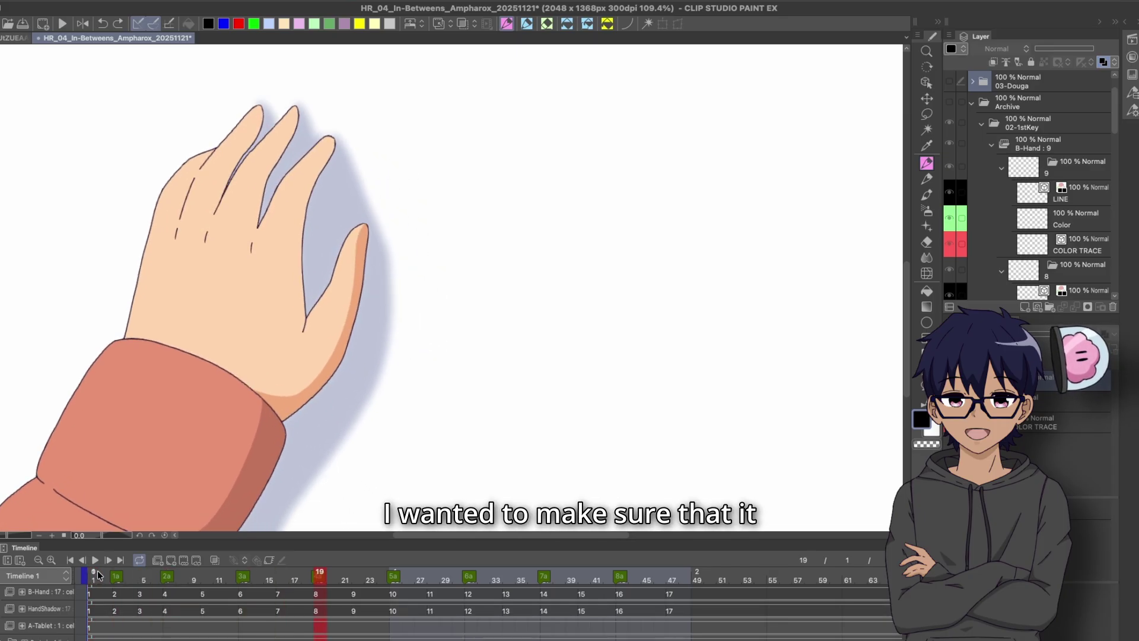
mouse_move(509, 574)
left_mouse_down()
mouse_move(546, 574)
mouse_move(73, 573)
left_mouse_up()
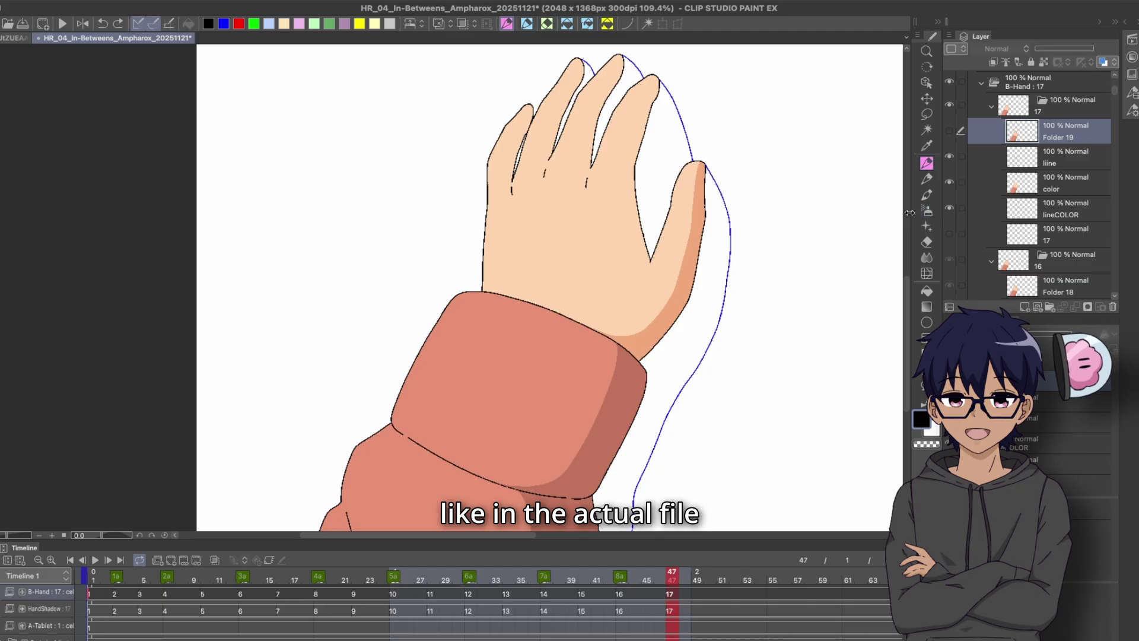
- Toggle the black line-art layer of B-Hand cel 17 to examine the color fills without it
left_click_drag(709, 216, 680, 234)
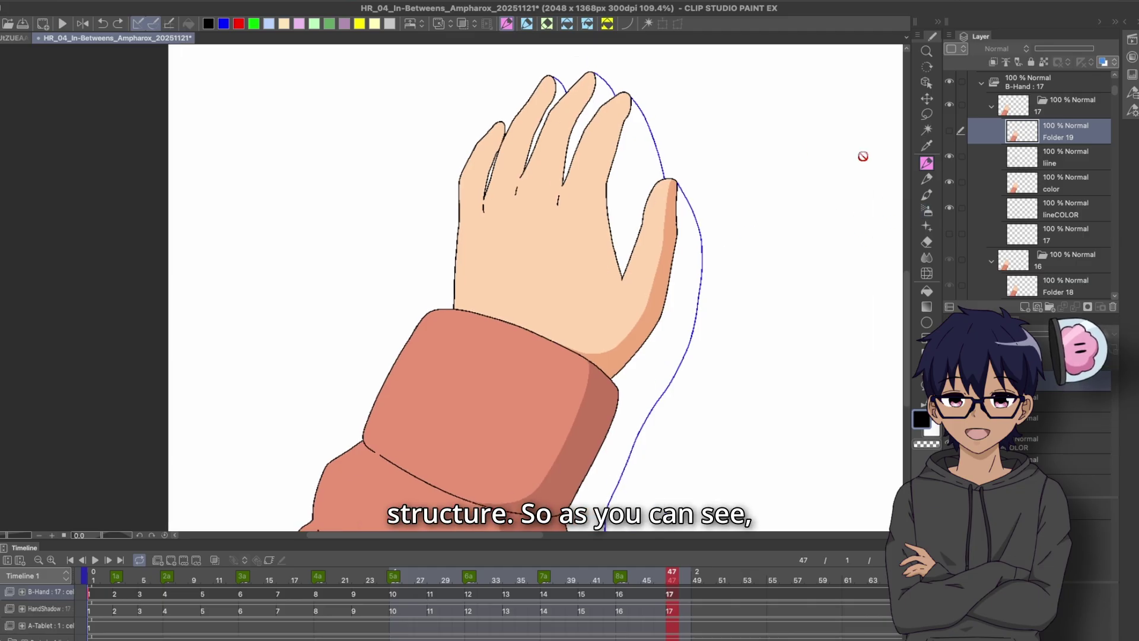
left_click(985, 158)
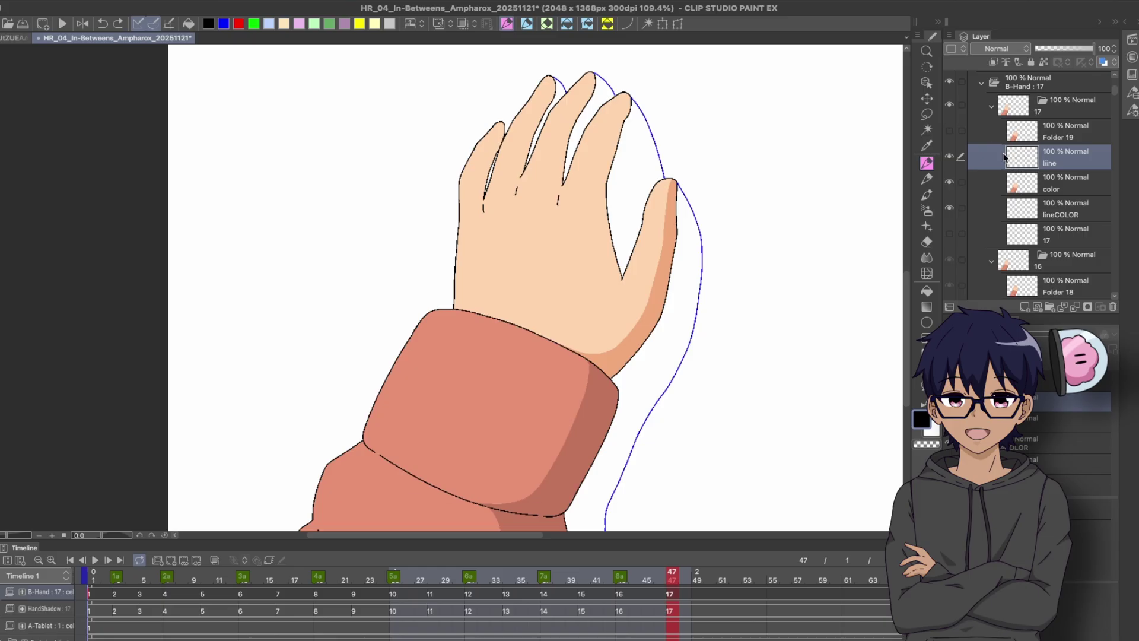
left_click(950, 158)
left_click(949, 158)
left_click(950, 159)
left_click(950, 158)
left_click(950, 158)
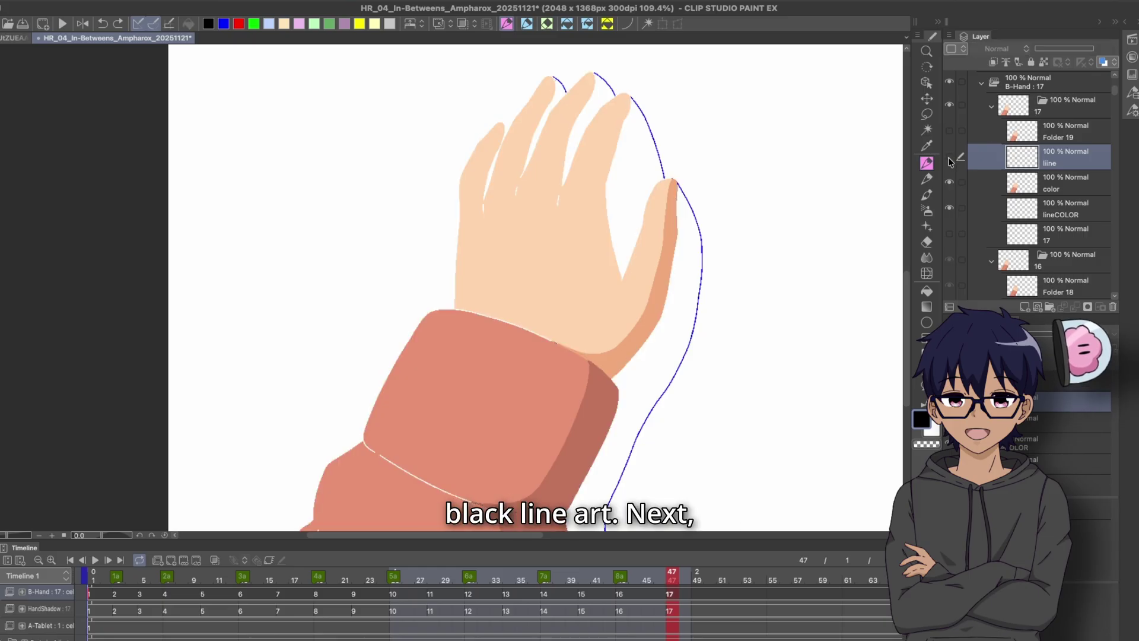
left_click(950, 158)
- Hide the color layer of cel 17 and toggle the lineCOLOR layer to examine the separated trace lines
left_click(961, 208)
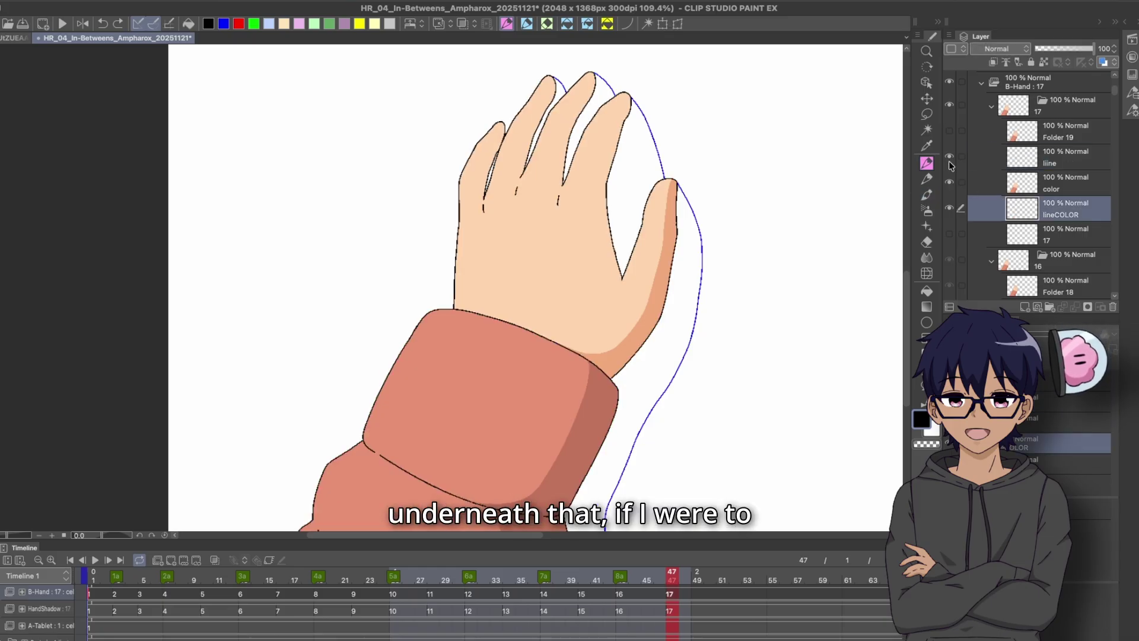
left_click(950, 182)
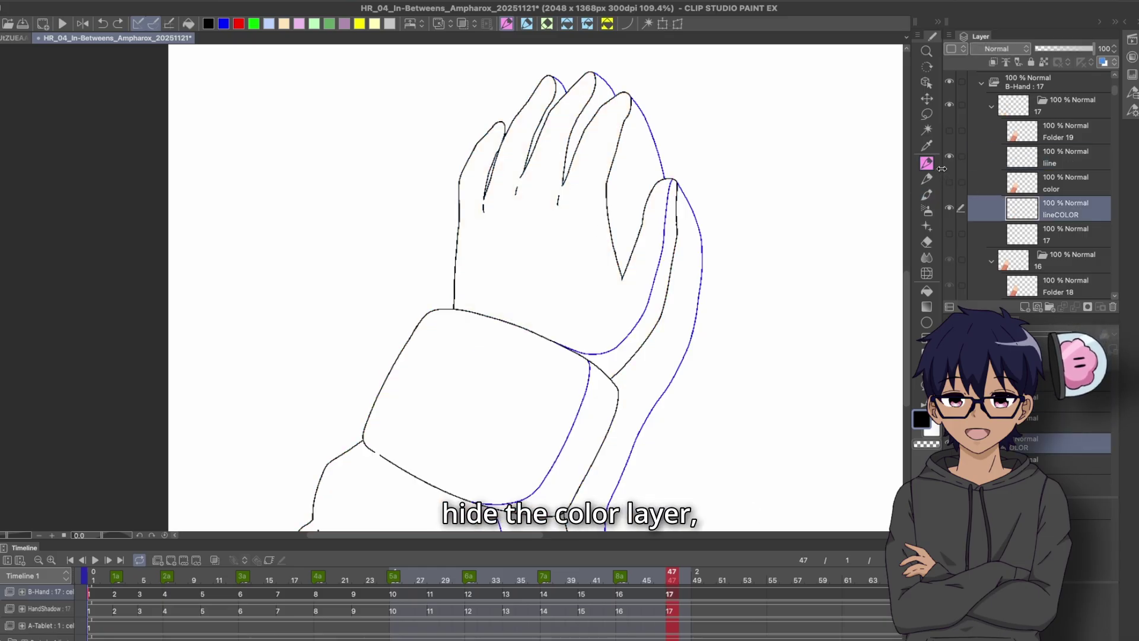
left_click(951, 210)
left_click(951, 210)
left_click(951, 210)
left_click(951, 210)
left_click(951, 210)
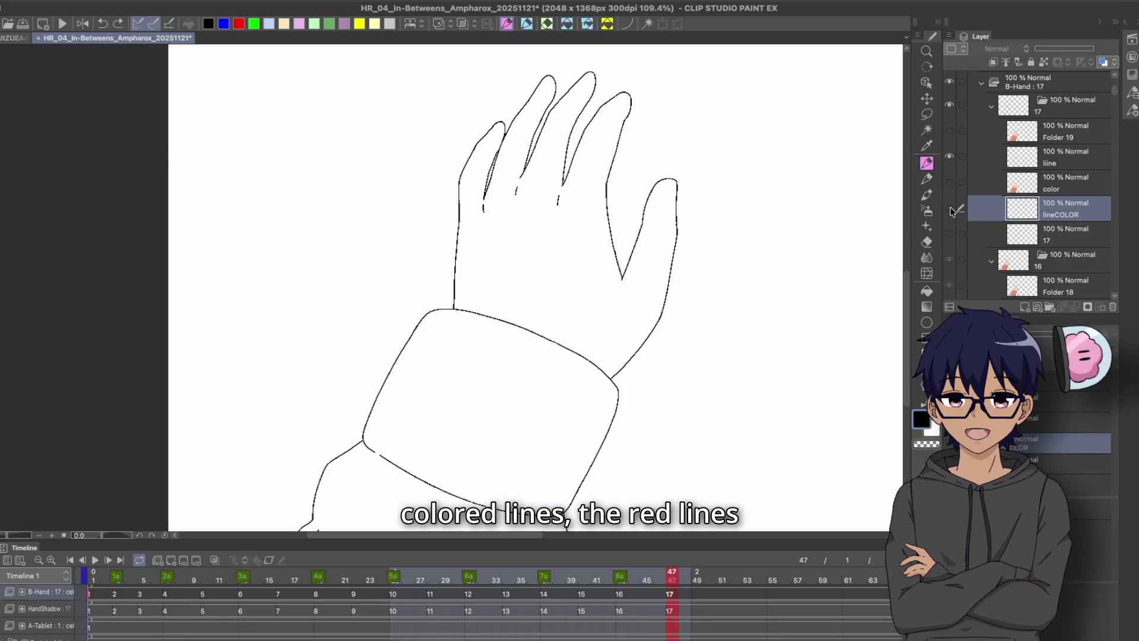
left_click(952, 208)
left_click(951, 210)
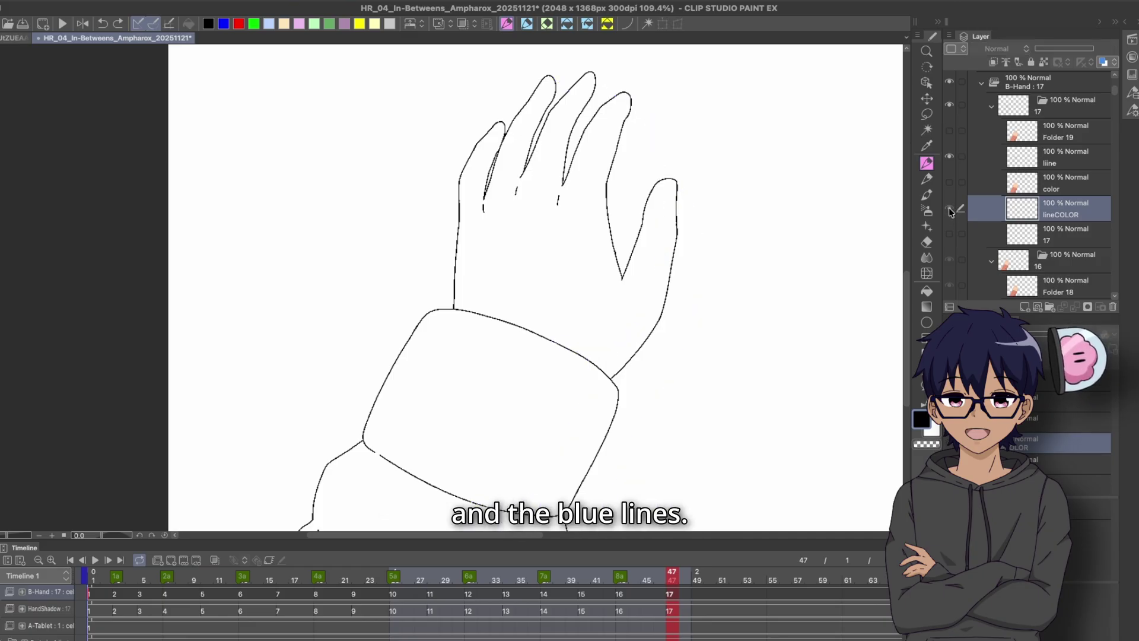
left_click(951, 210)
- Show the color layer of cel 17 again and toggle it up close around the thumb's shading boundary
left_click(980, 178)
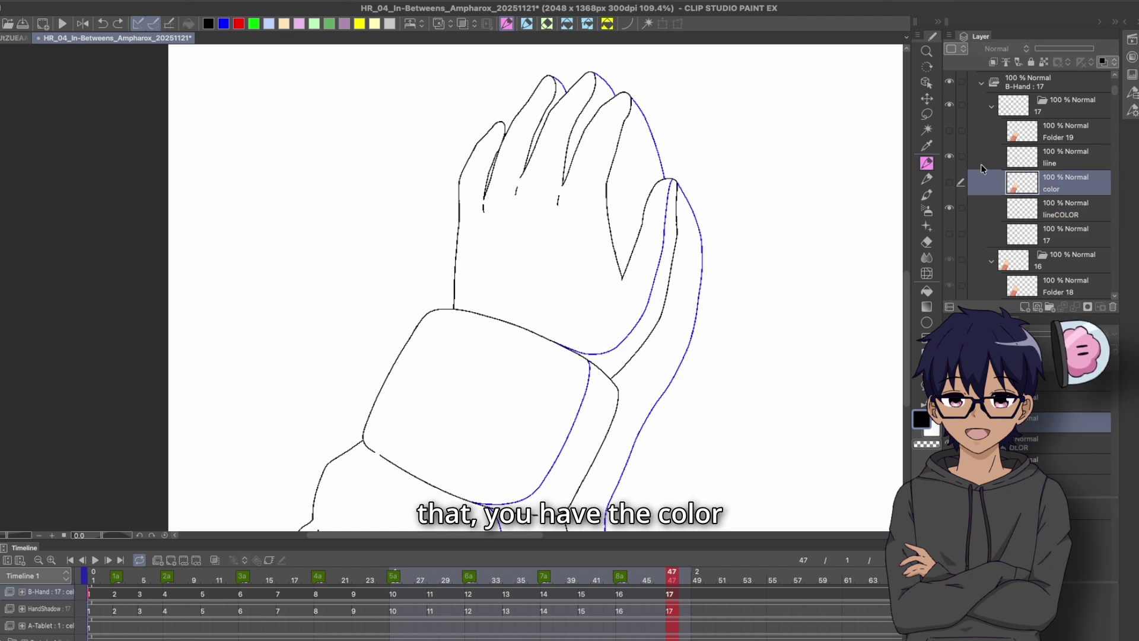
left_click(950, 183)
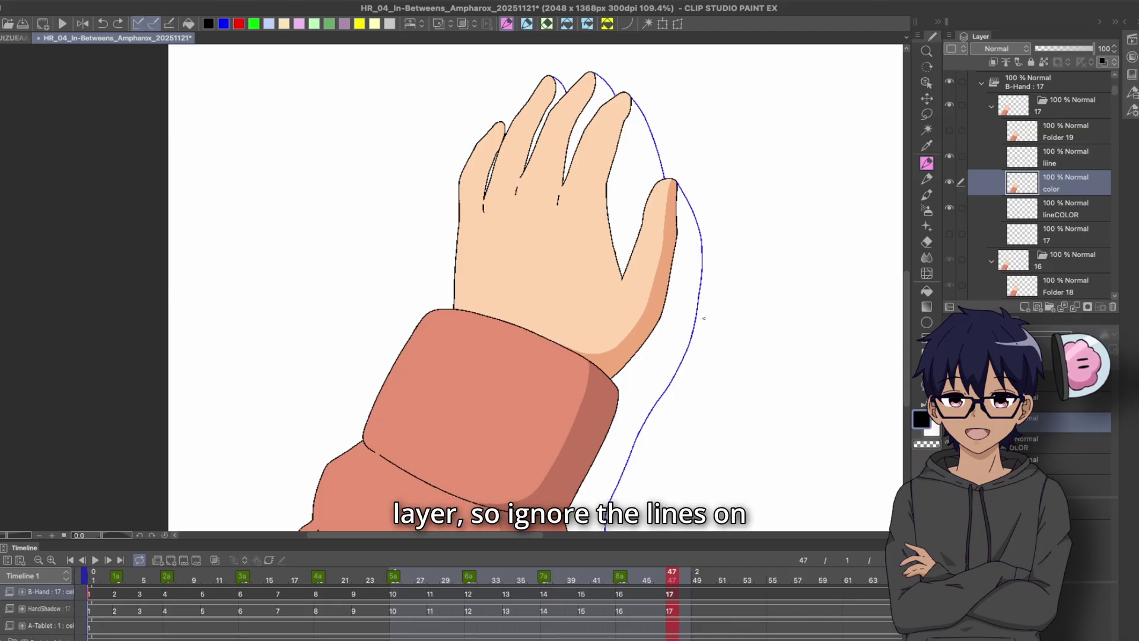
scroll(700, 284, "up", 5)
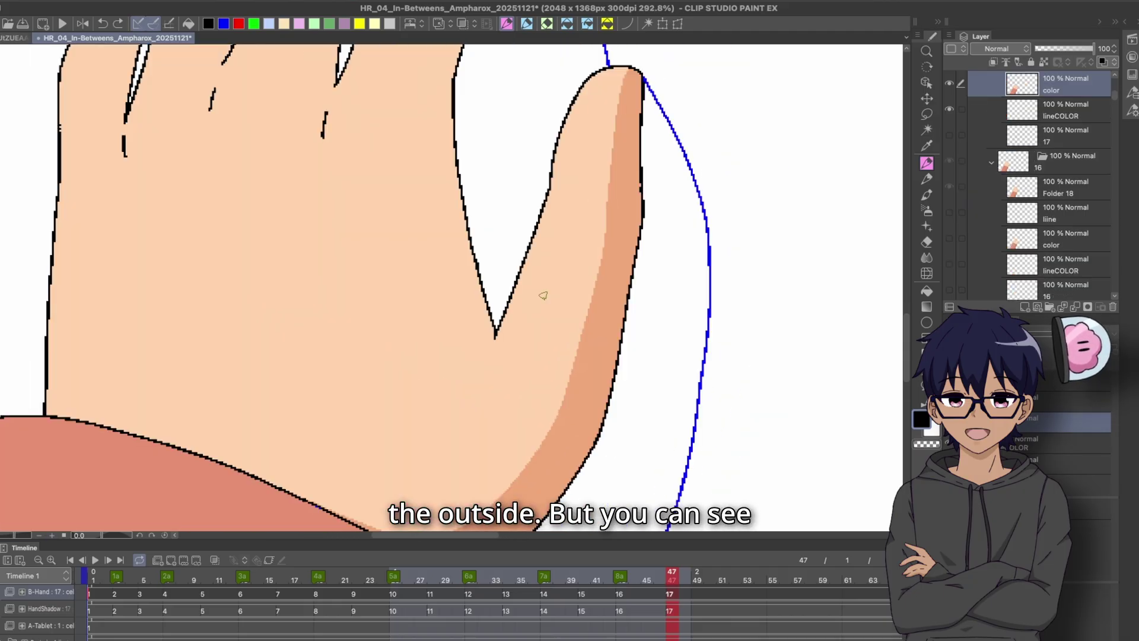
scroll(967, 130, "up", 3)
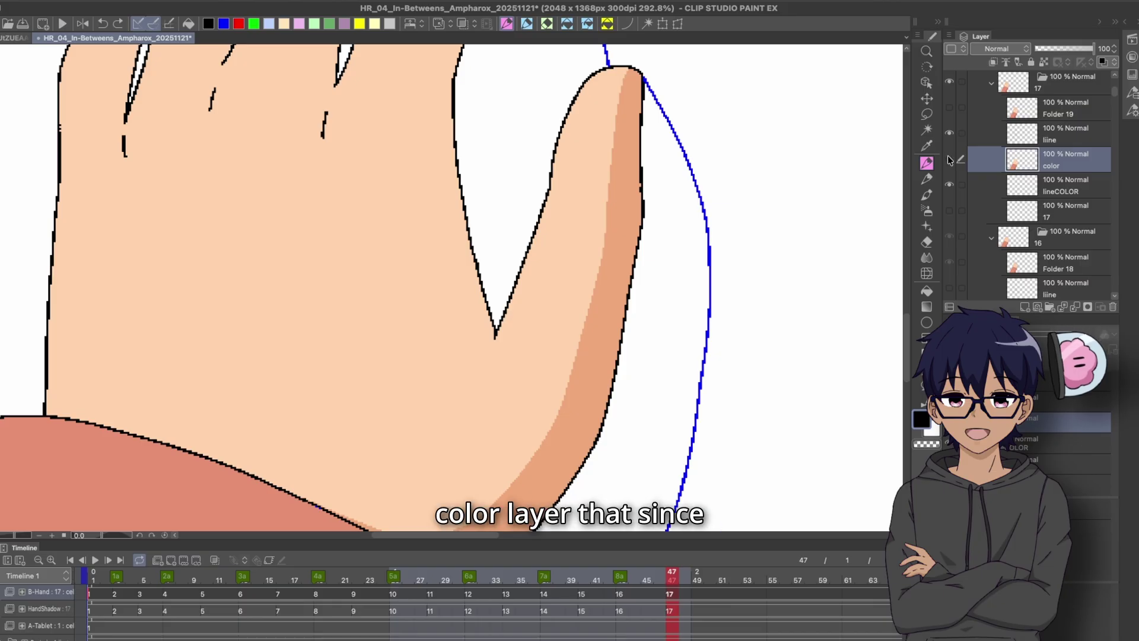
left_click(949, 161)
left_click(949, 160)
left_click(949, 160)
left_click(949, 161)
left_click(950, 161)
left_click(950, 160)
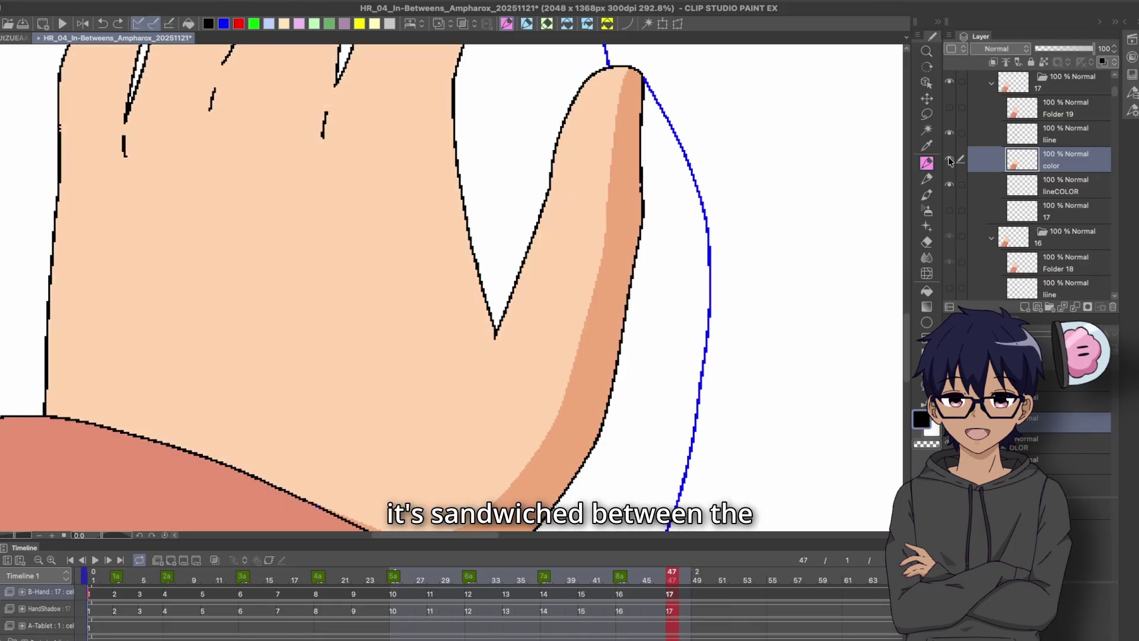
left_click(950, 160)
left_click(949, 161)
- Toggle the black line art and lineCOLOR layers of cel 17 to compare how the flat colors cover the trace lines
left_click(950, 134)
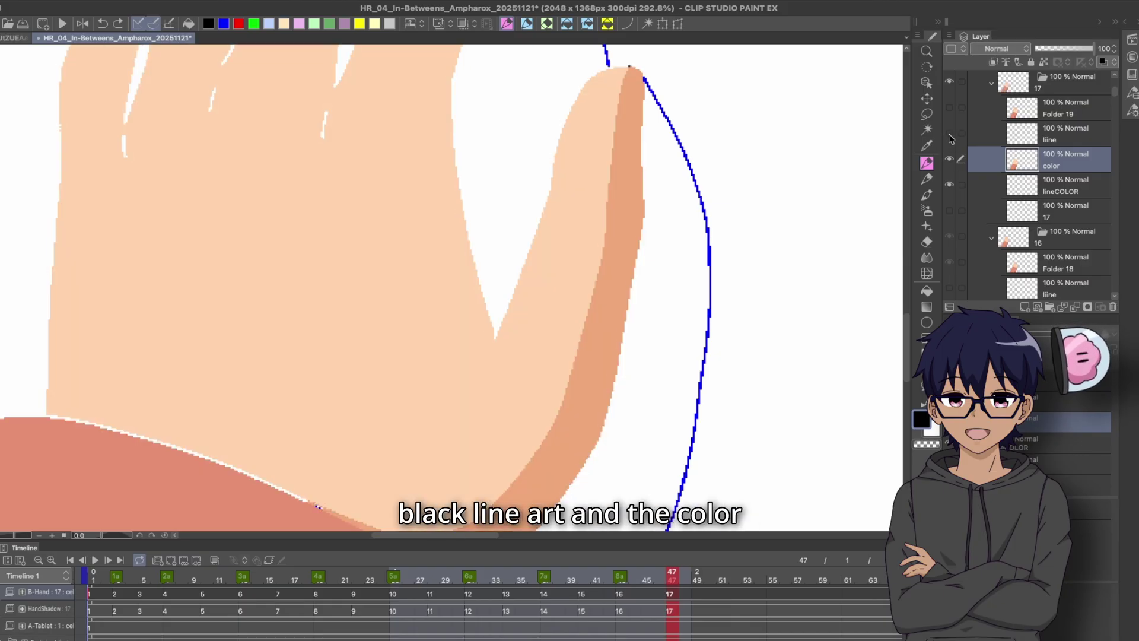
left_click(949, 133)
left_click(950, 185)
left_click(950, 185)
left_click(950, 185)
left_click(949, 185)
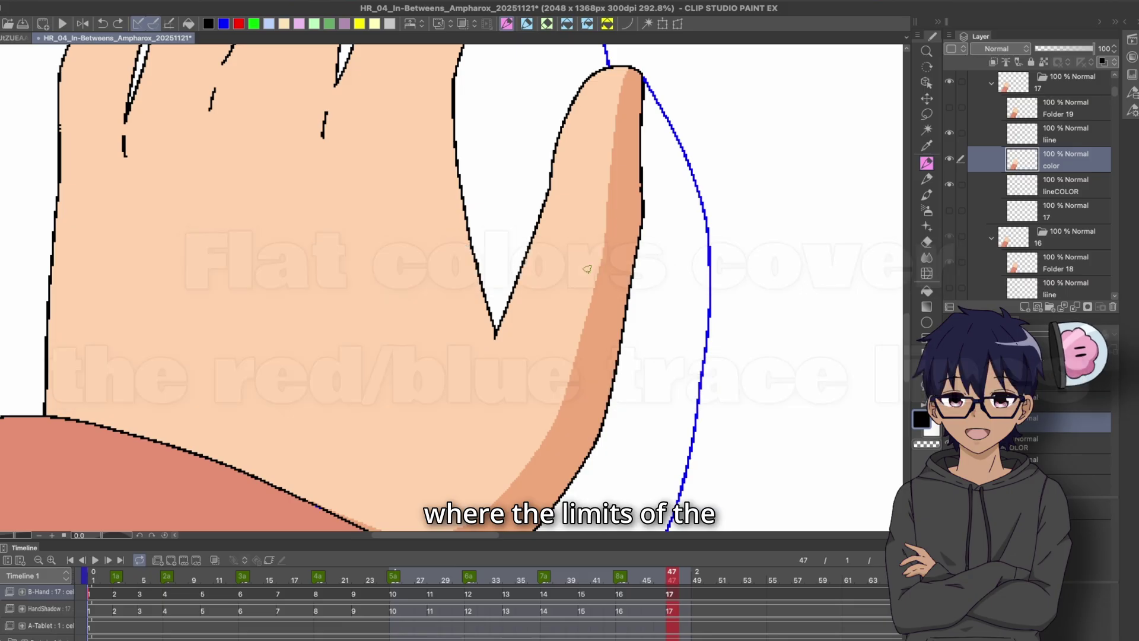
left_click_drag(293, 187, 448, 56)
left_click_drag(391, 155, 338, 293)
left_click_drag(345, 228, 331, 261)
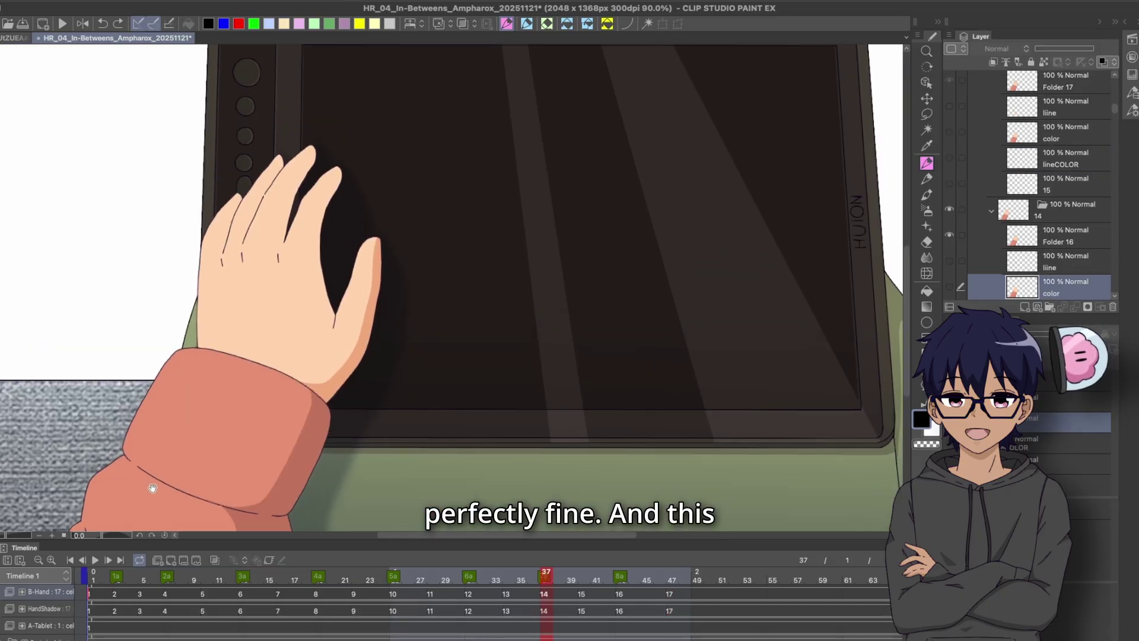
- Show the 25% Add (Glow) Layer 14 and the 20% Multiply Layer 15 in the 04-Coloring folder
scroll(173, 471, "down", 3)
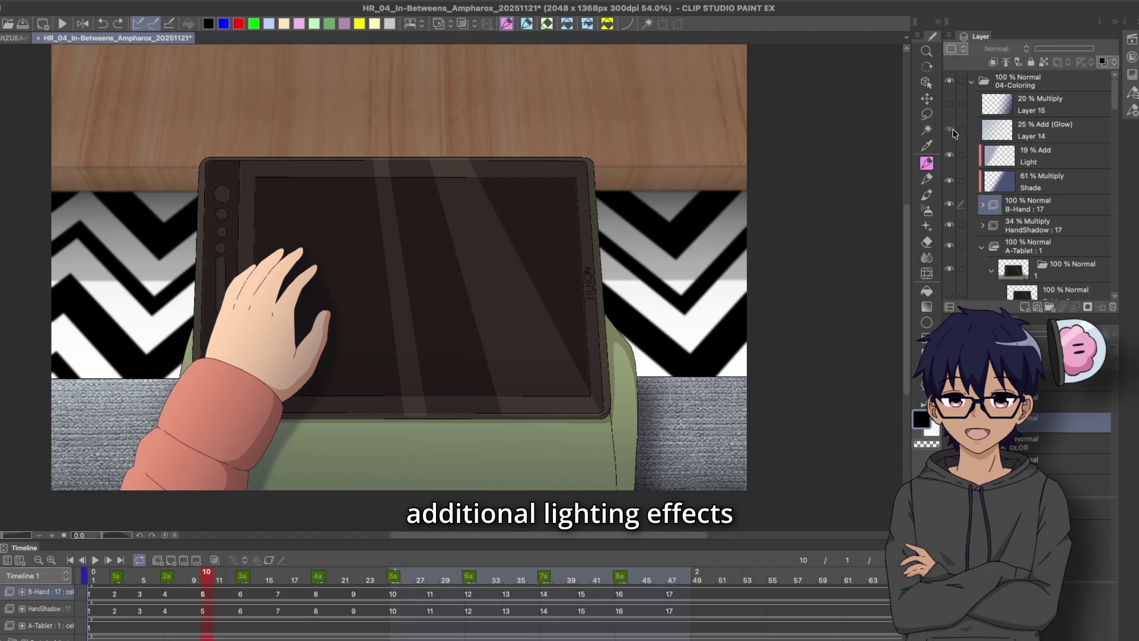
left_click(951, 129)
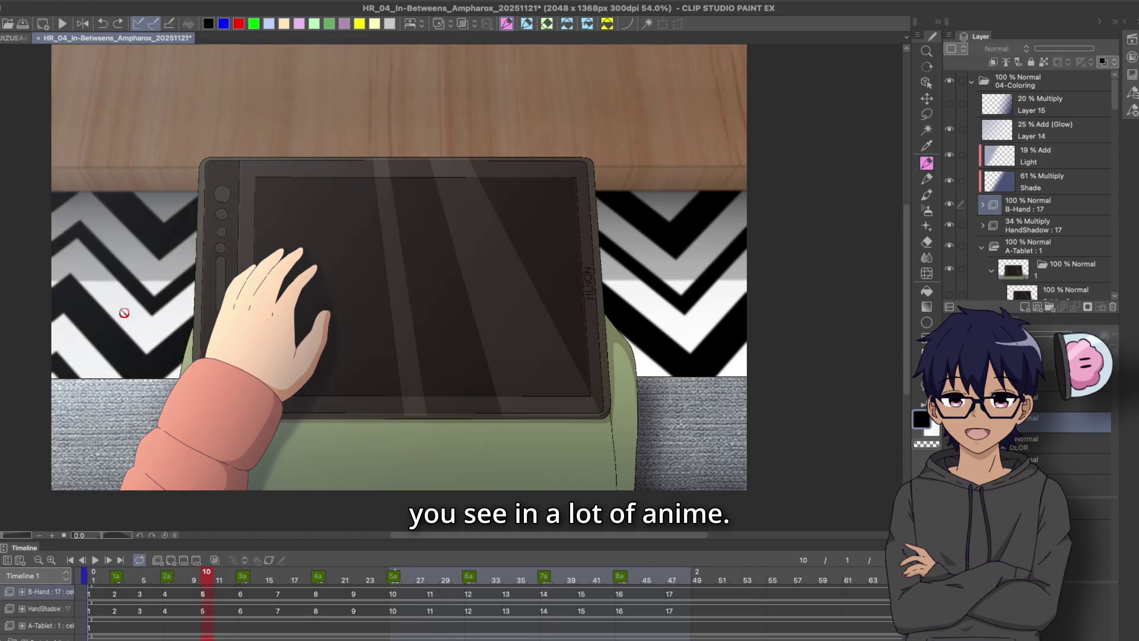
left_click(951, 104)
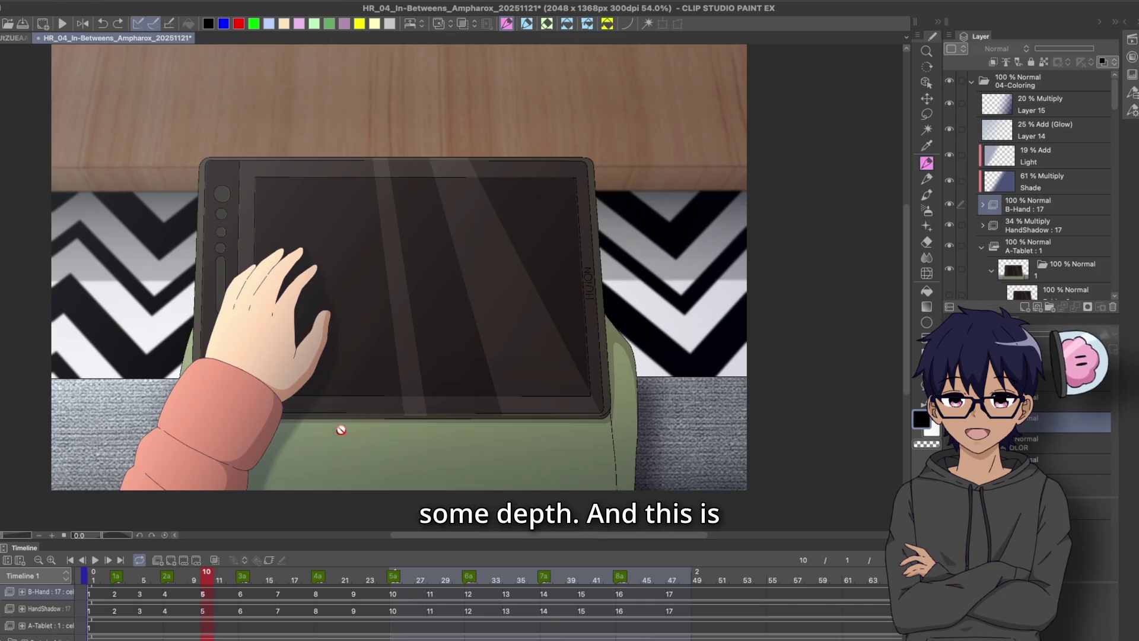
- Play the composited shot and toggle the visibility of the BG folder
left_click(95, 559)
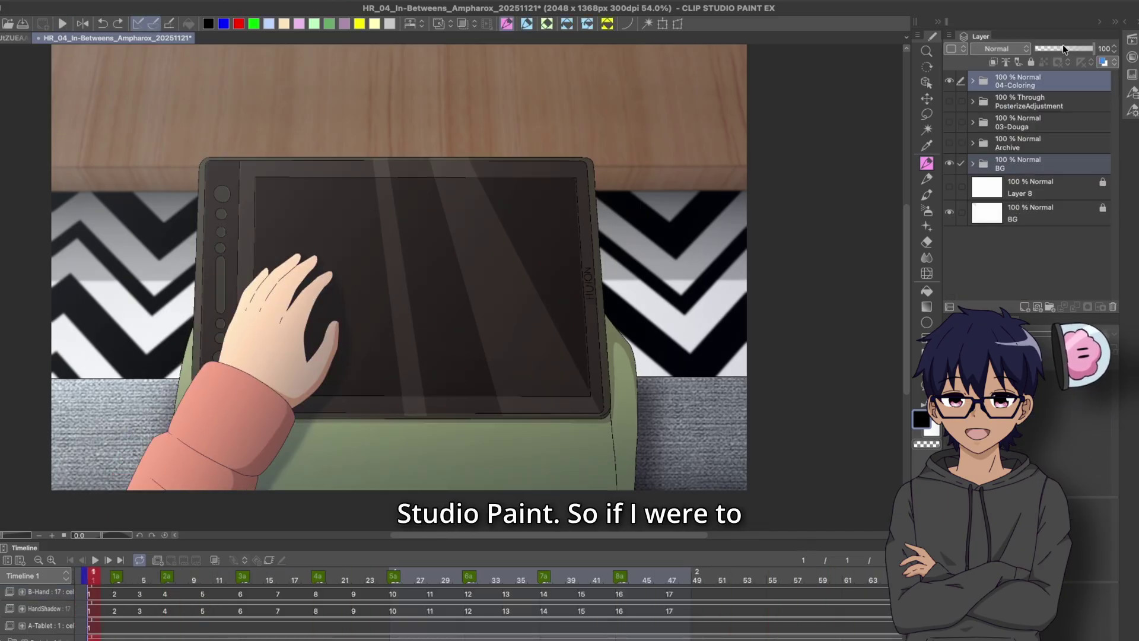
left_click_drag(1063, 45, 1066, 48)
left_click(950, 164)
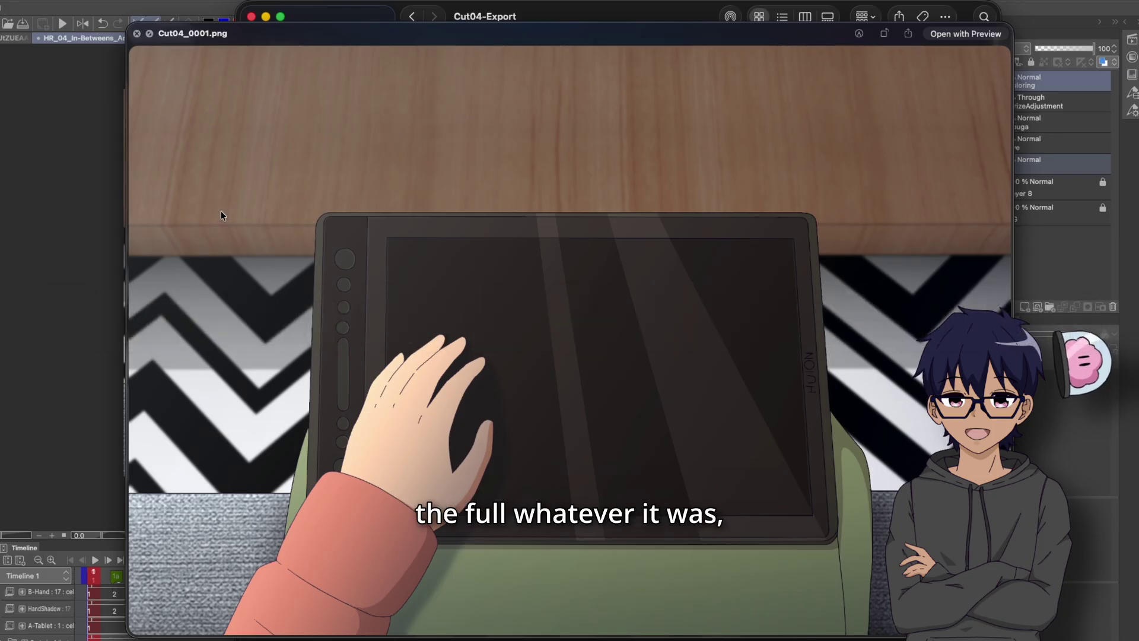
- Browse the exported Cut04 PNG image sequence in Finder's Cut04-Export folder
left_click(172, 11)
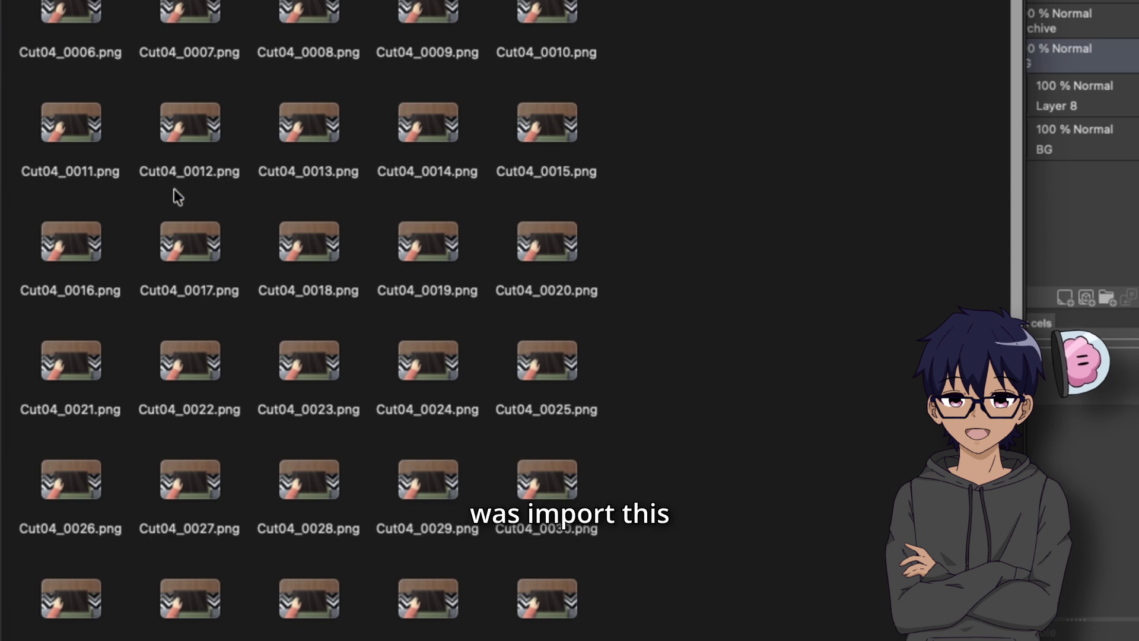
scroll(169, 196, "down", 15)
scroll(159, 209, "down", 3)
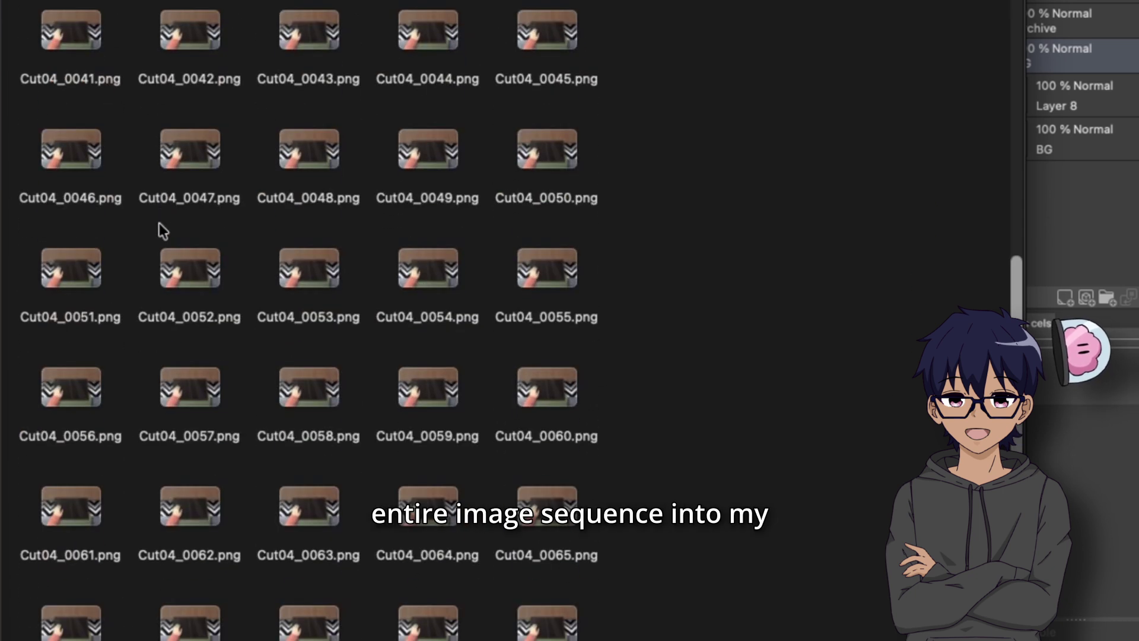